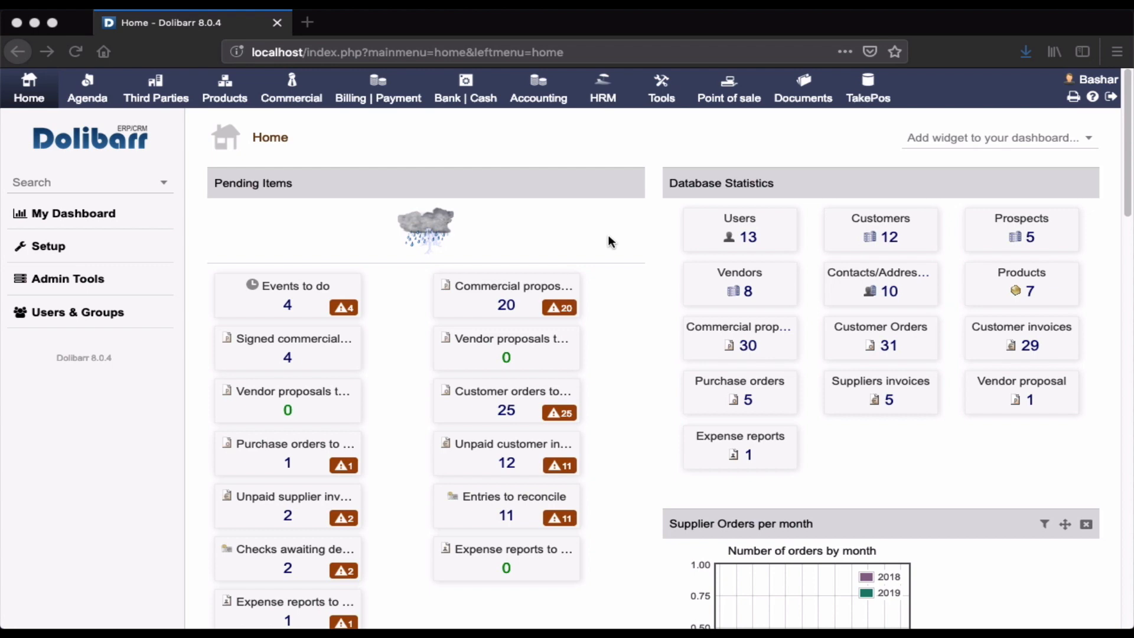
# Open the default permissions for newly created users in the security setup
pyautogui.scroll(-1, 621, 278)
pyautogui.click(622, 277)
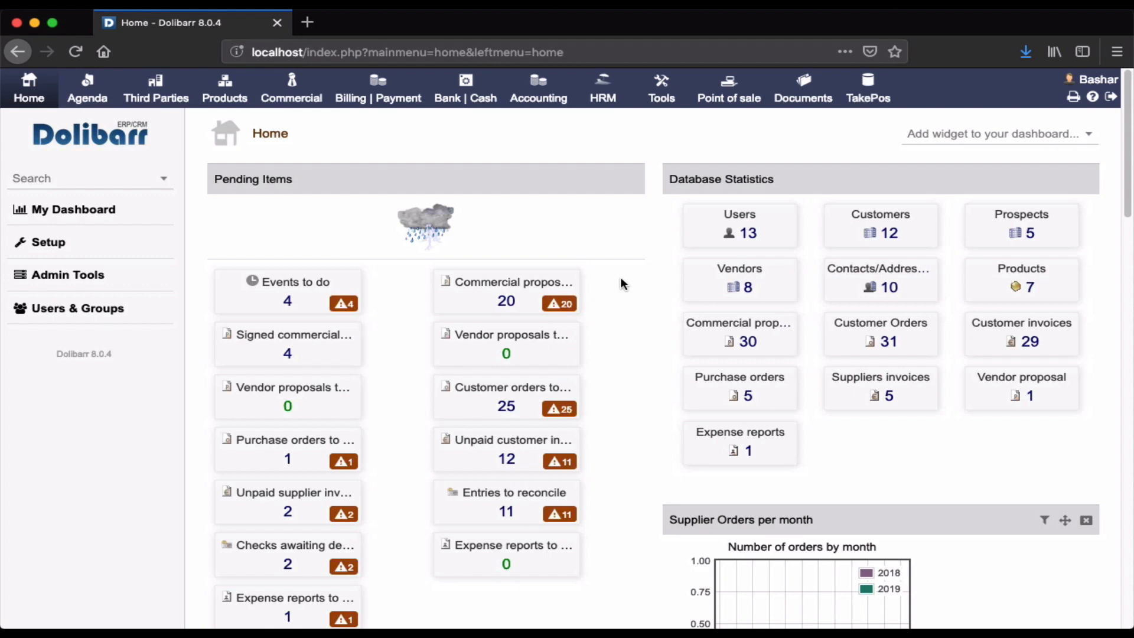
pyautogui.click(52, 248)
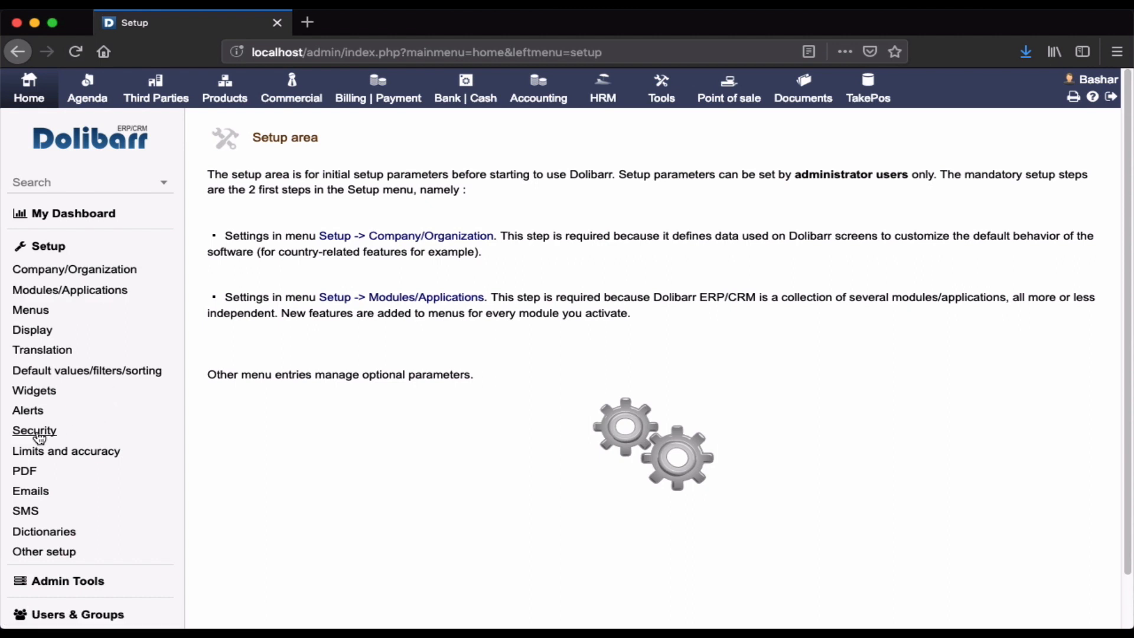
pyautogui.click(36, 434)
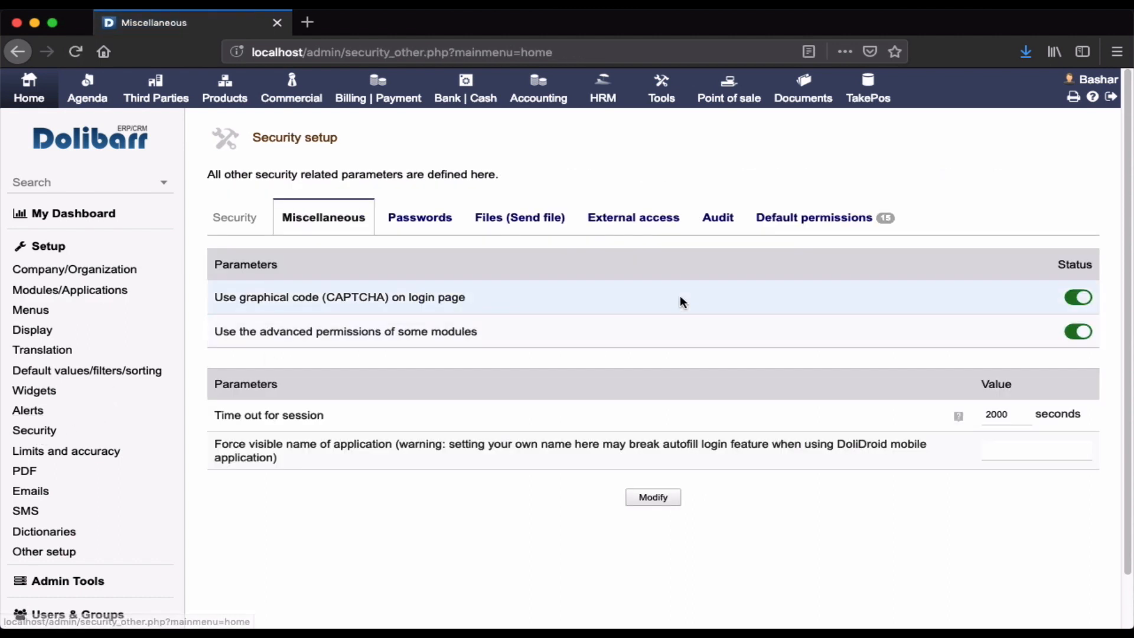
pyautogui.click(816, 220)
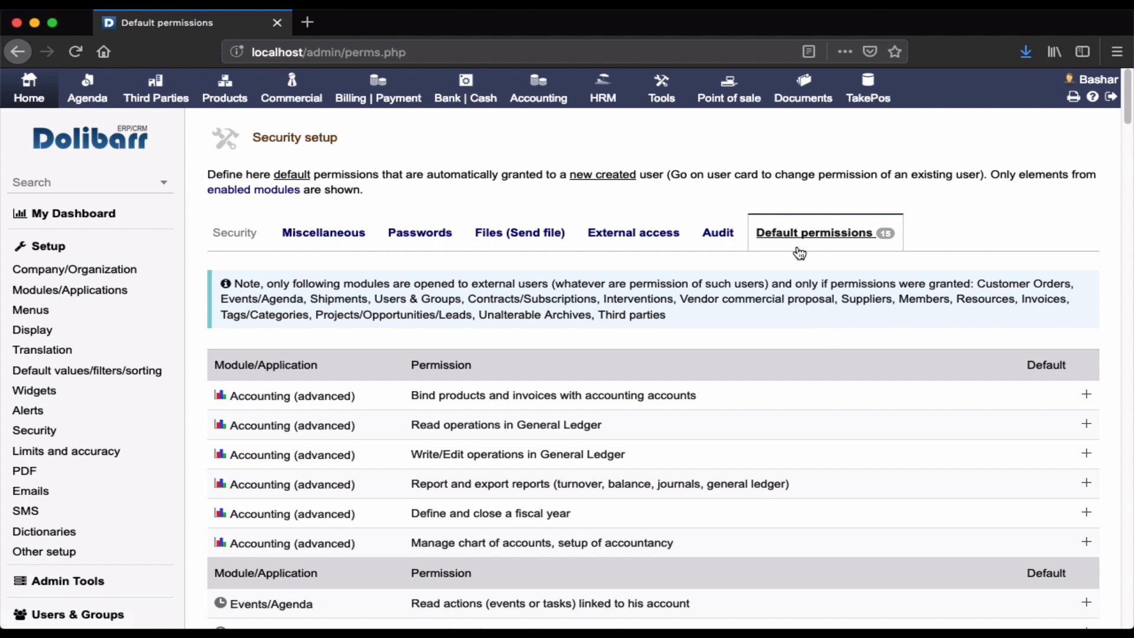
# Remove the default permissions Use Point of sales and Read categories
pyautogui.scroll(-15, 823, 345)
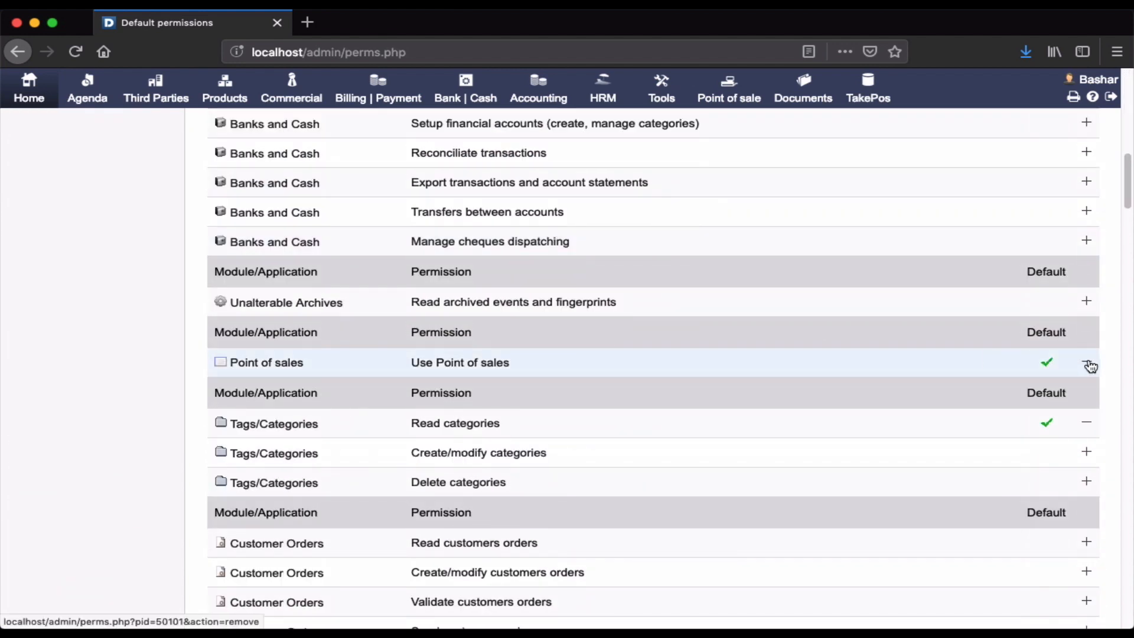
pyautogui.click(1087, 362)
pyautogui.scroll(-2, 1089, 362)
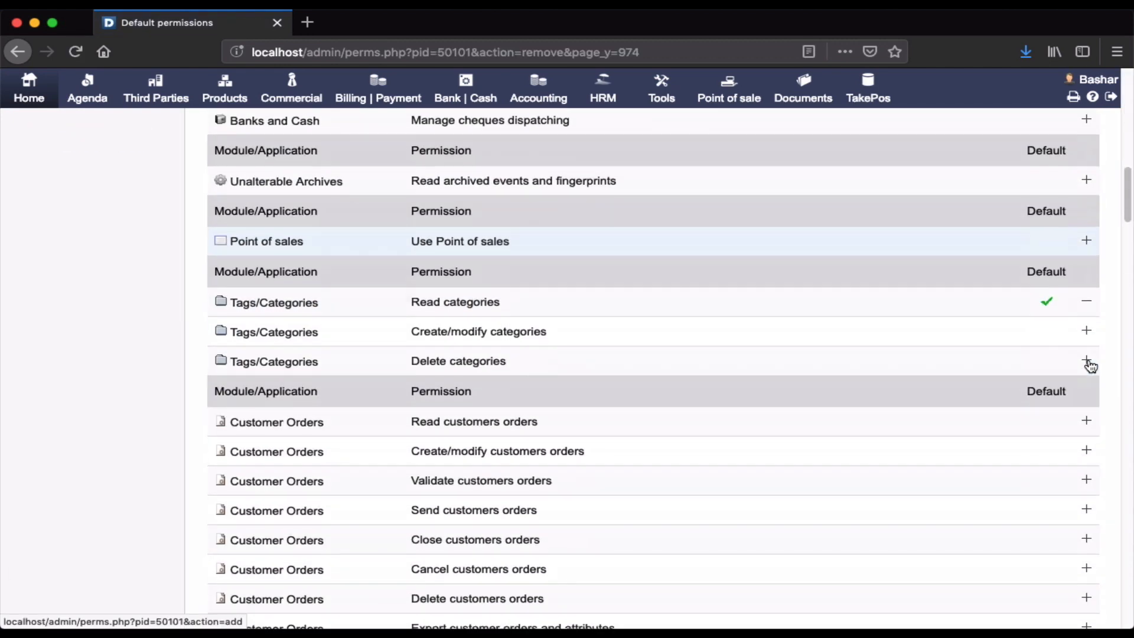
pyautogui.click(1089, 308)
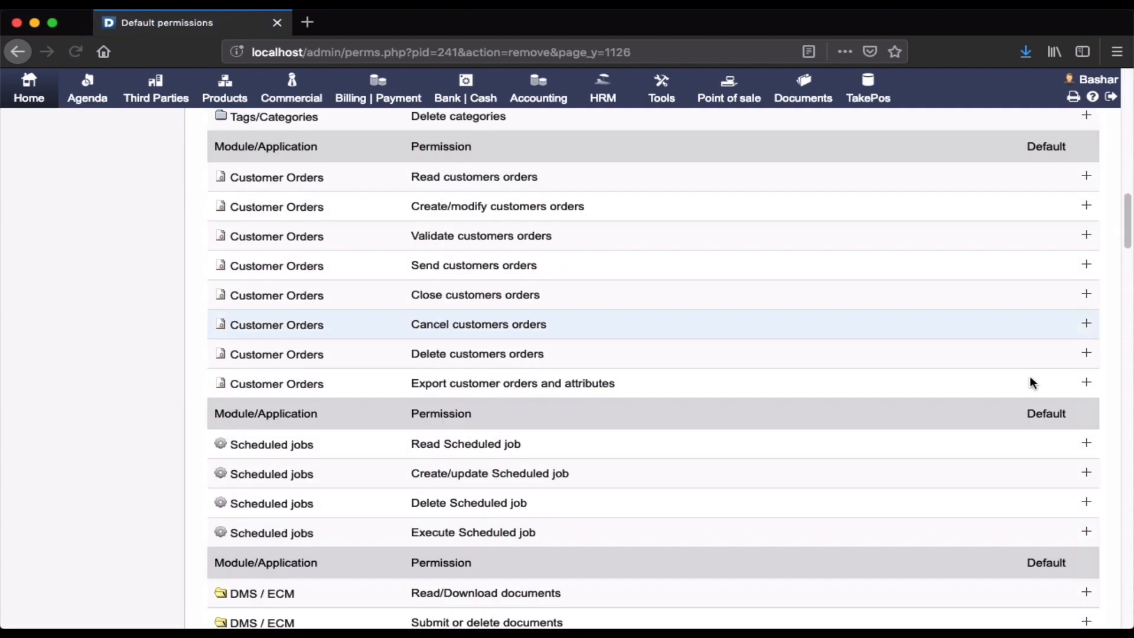
# Remove the Expense reports default permissions Read expense reports of everybody and Read all expense reports
pyautogui.scroll(-10, 1031, 380)
pyautogui.click(1089, 413)
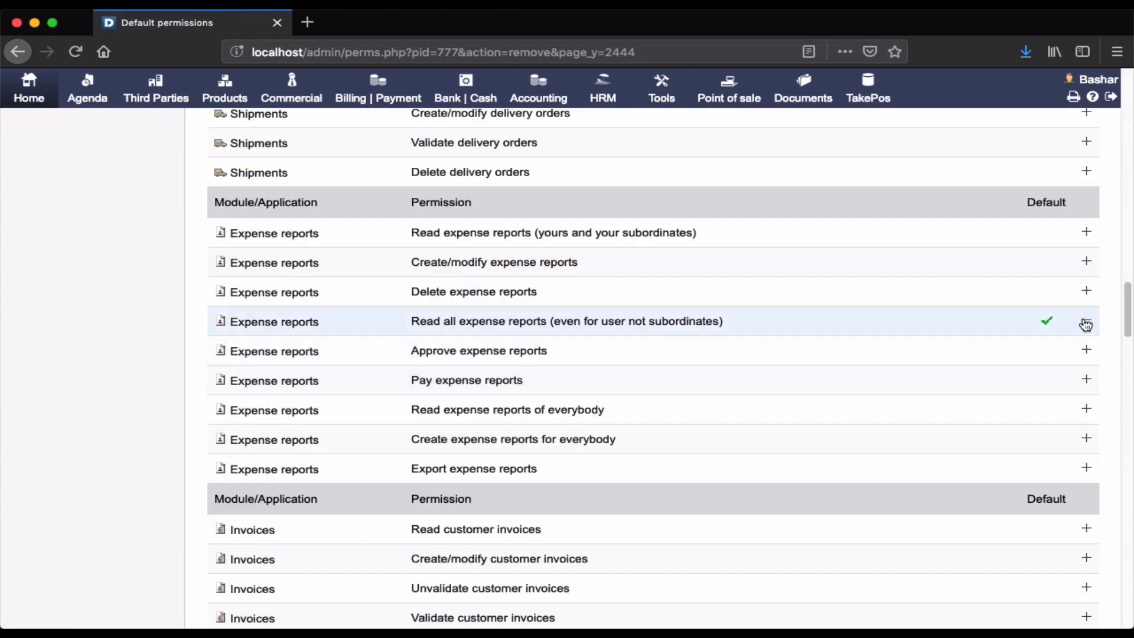
pyautogui.click(1086, 322)
# Remove the default permissions Read products and Read commercial proposals
pyautogui.scroll(-10, 893, 377)
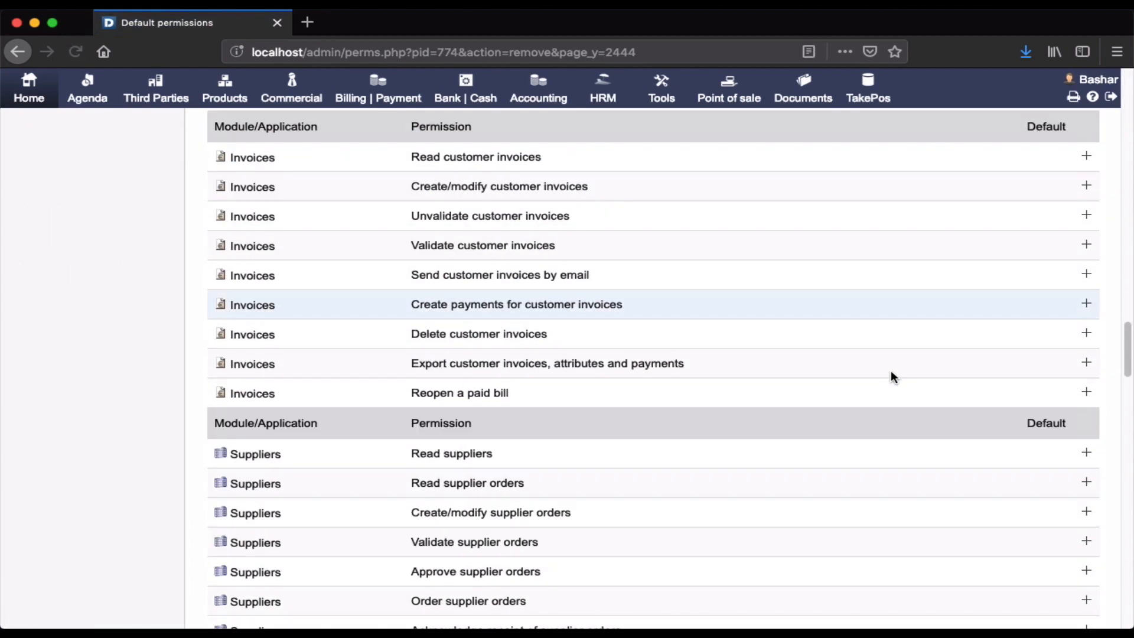
pyautogui.scroll(-9, 891, 371)
pyautogui.scroll(5, 891, 371)
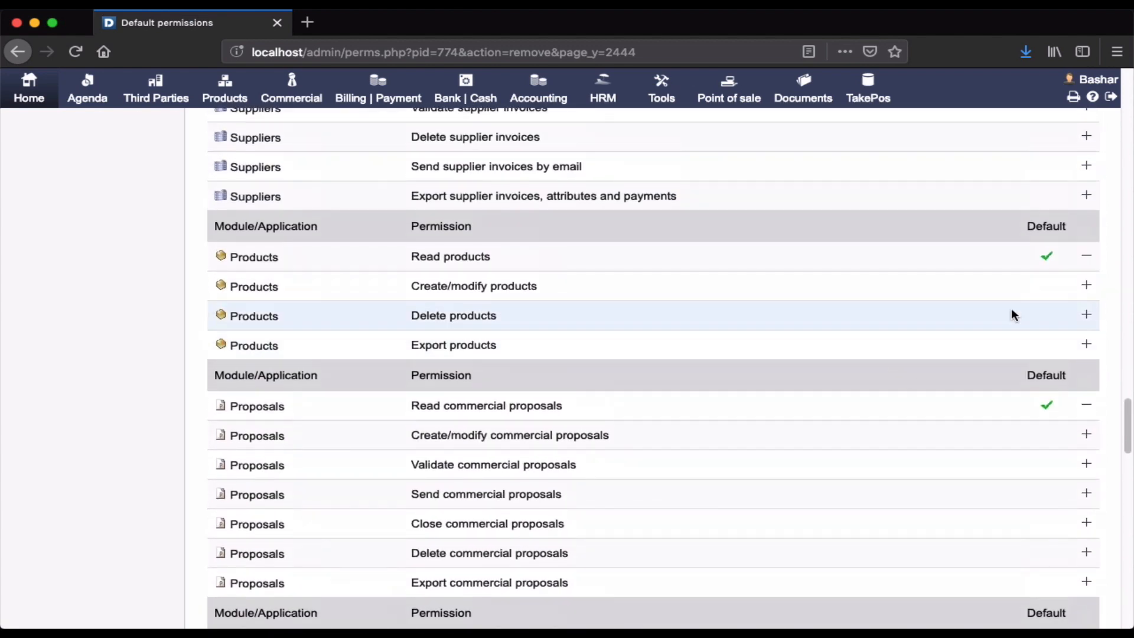
pyautogui.click(1084, 256)
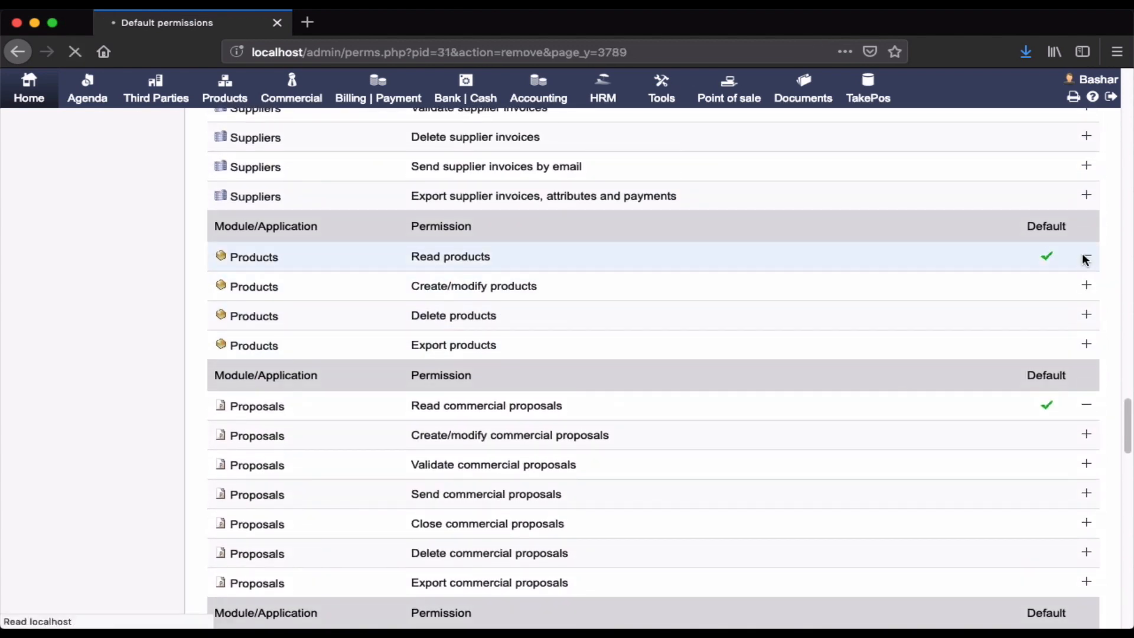
pyautogui.scroll(-3, 1071, 413)
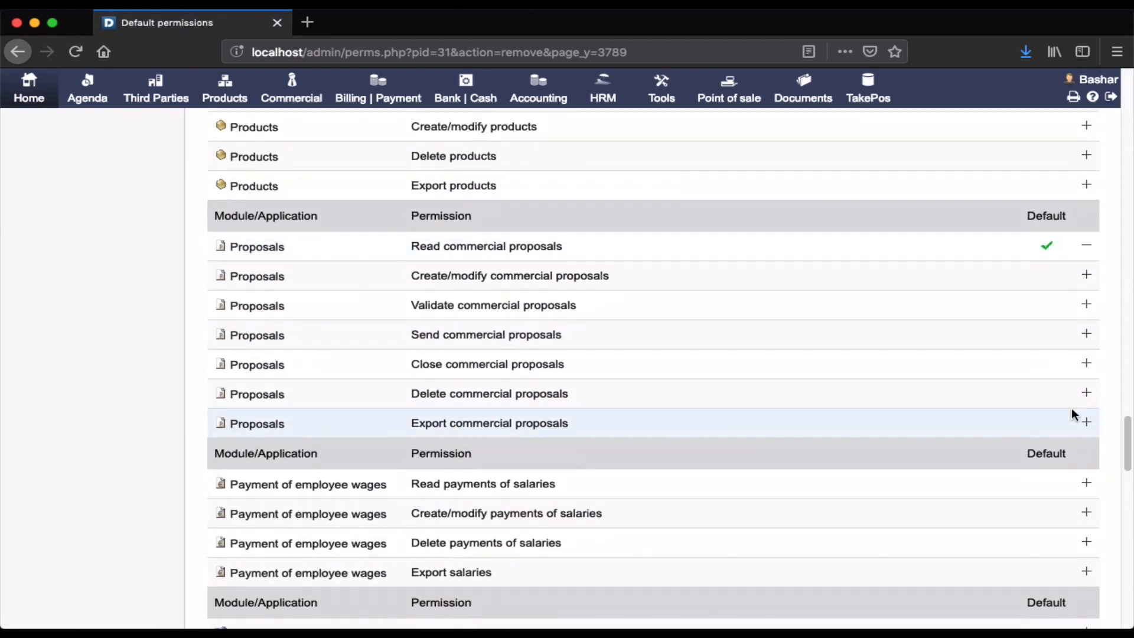
pyautogui.click(1088, 247)
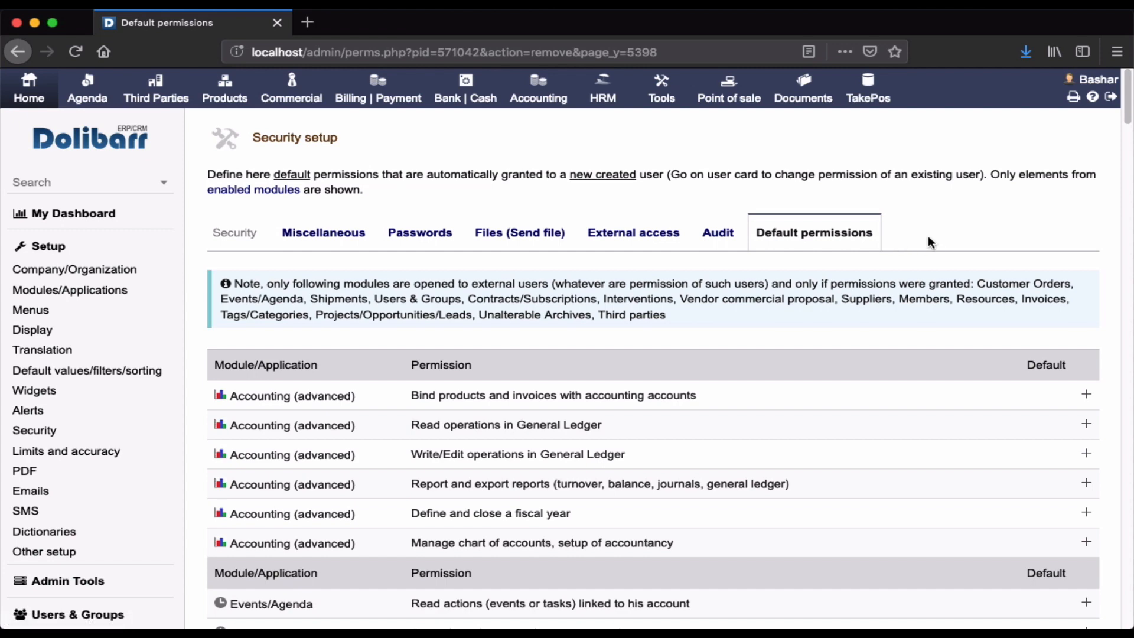
# Review the default permissions list module by module for any permission still granted by default
pyautogui.scroll(-6, 963, 434)
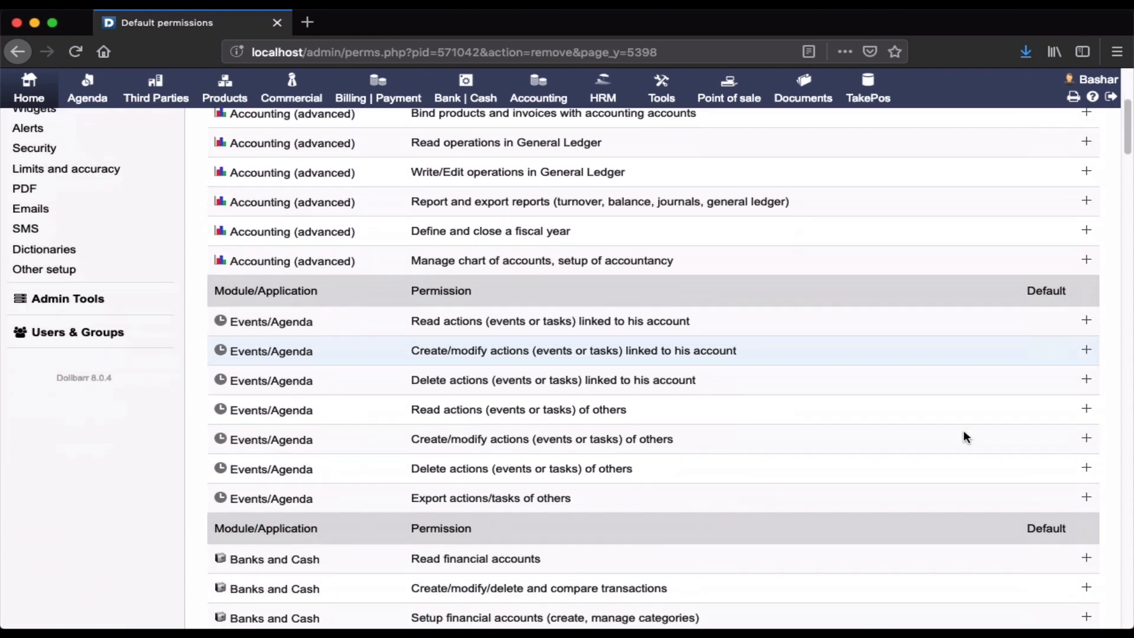
pyautogui.scroll(-4, 963, 431)
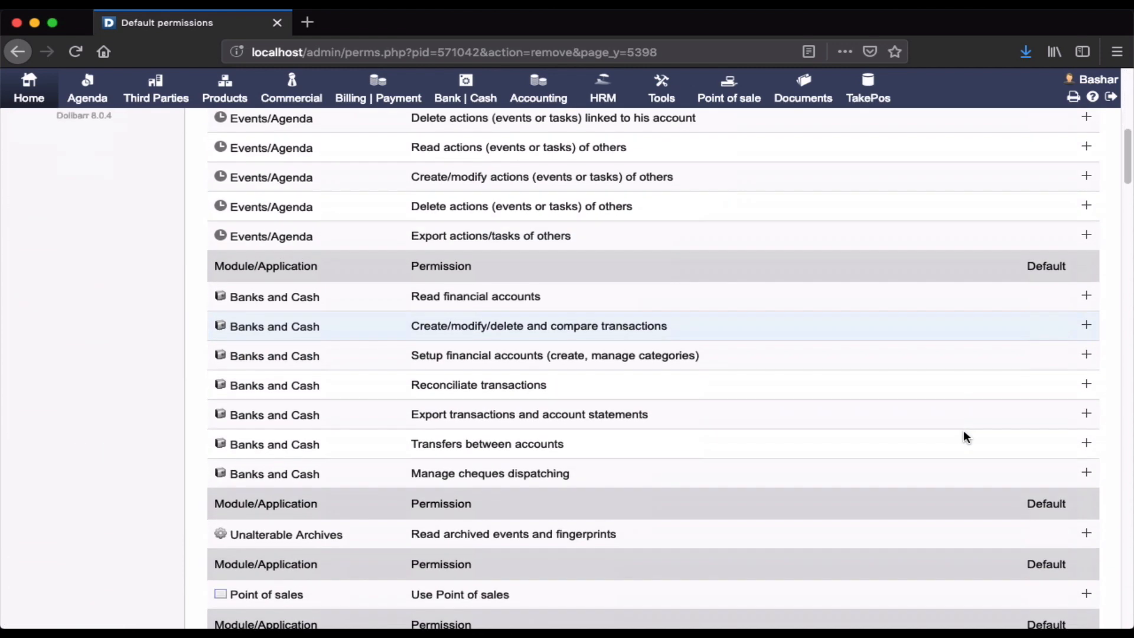
pyautogui.scroll(-5, 965, 437)
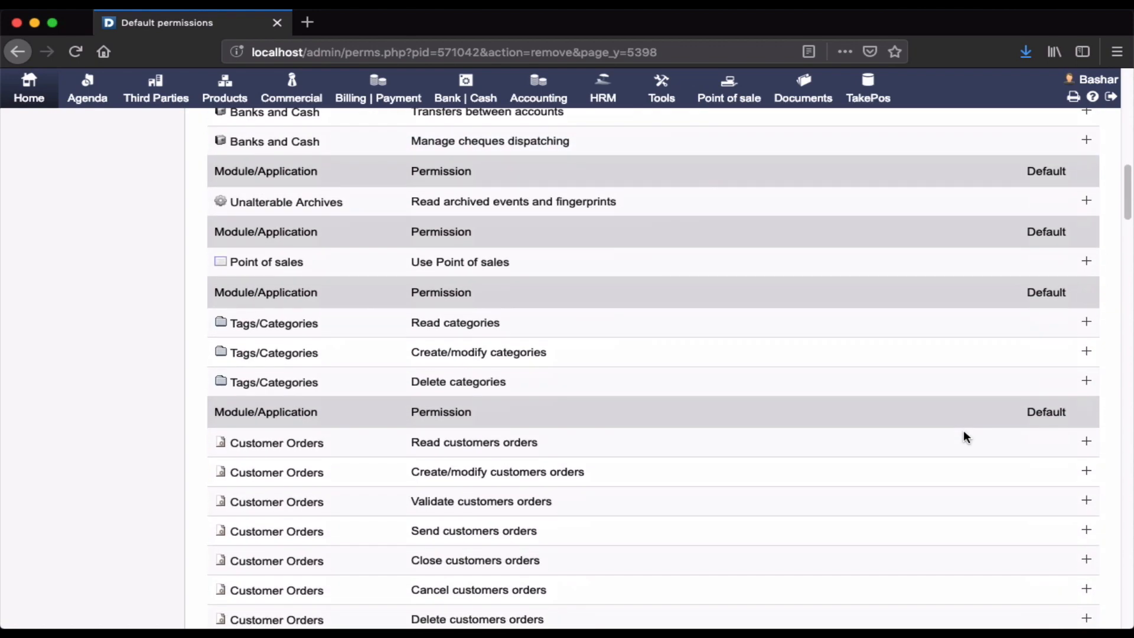
pyautogui.scroll(-9, 964, 438)
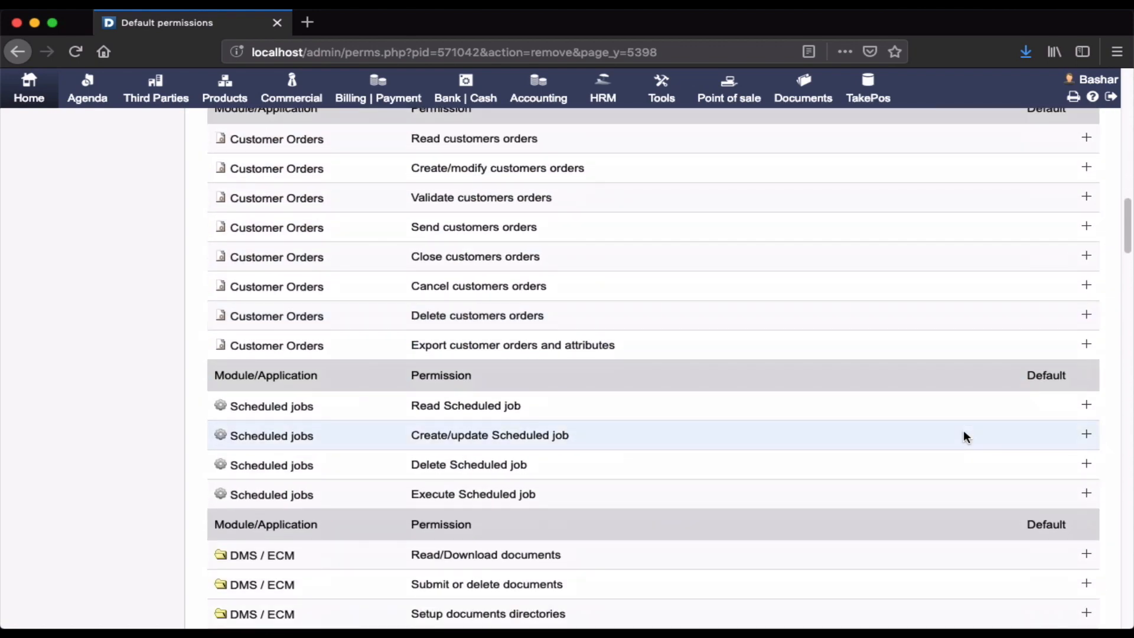
pyautogui.scroll(-20, 964, 436)
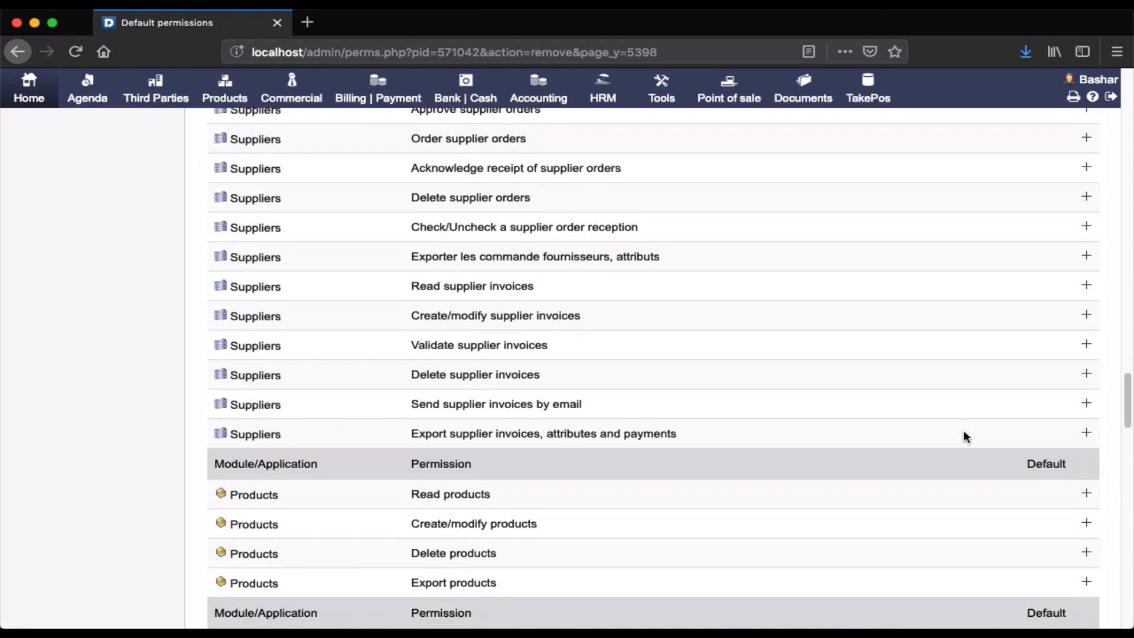
pyautogui.scroll(-10, 964, 437)
pyautogui.scroll(20, 964, 438)
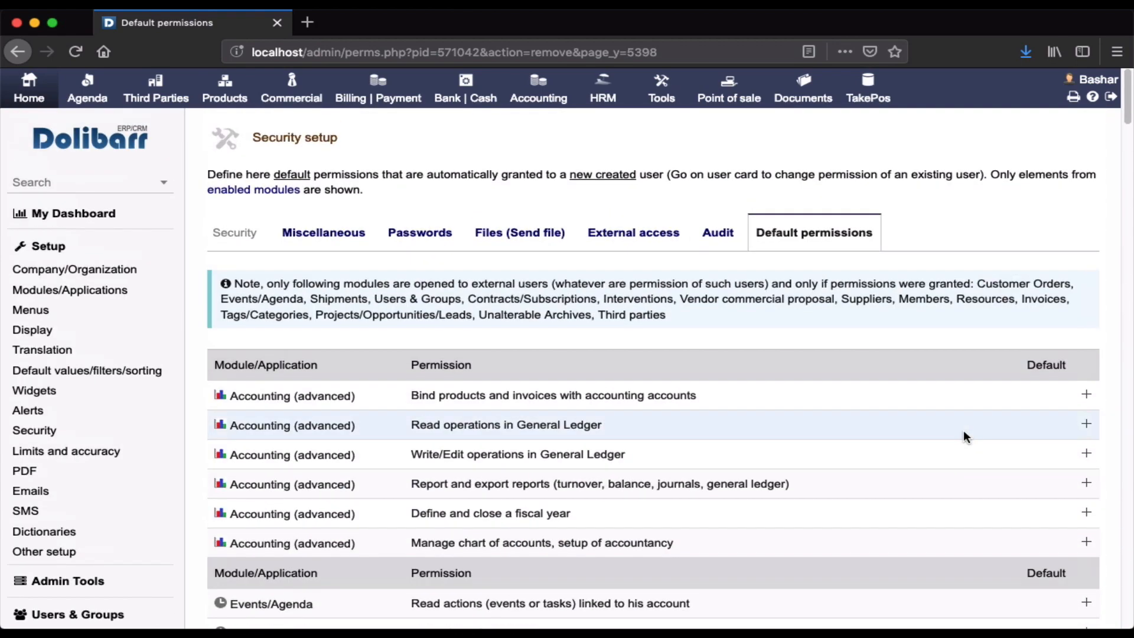
# Open the card of the Sales group from the list of groups
pyautogui.scroll(-2, 108, 524)
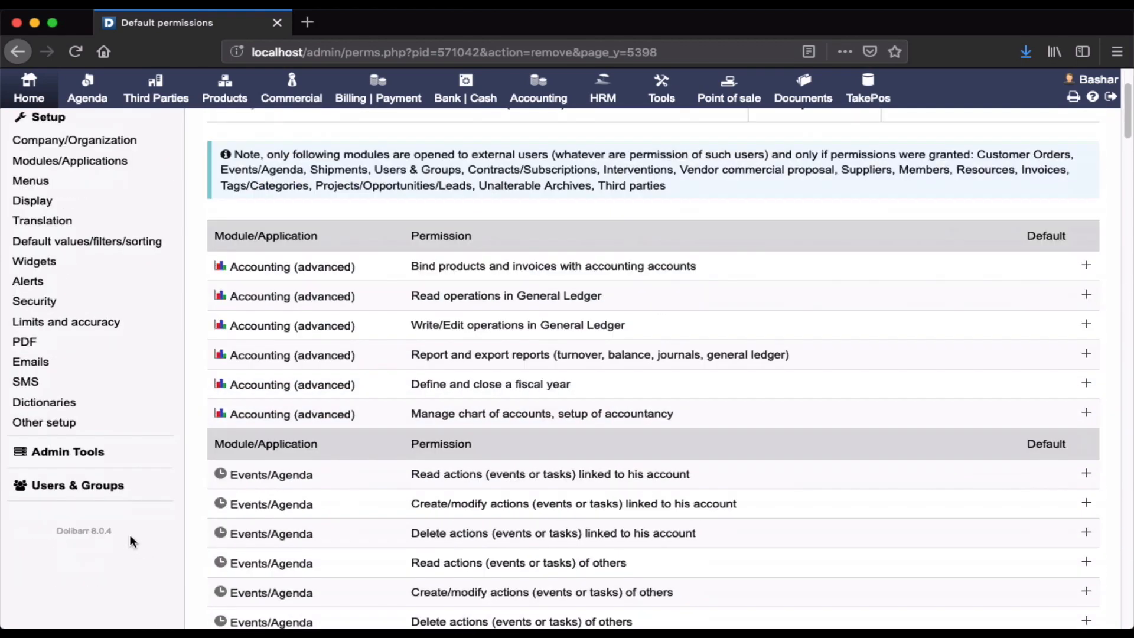
pyautogui.click(94, 488)
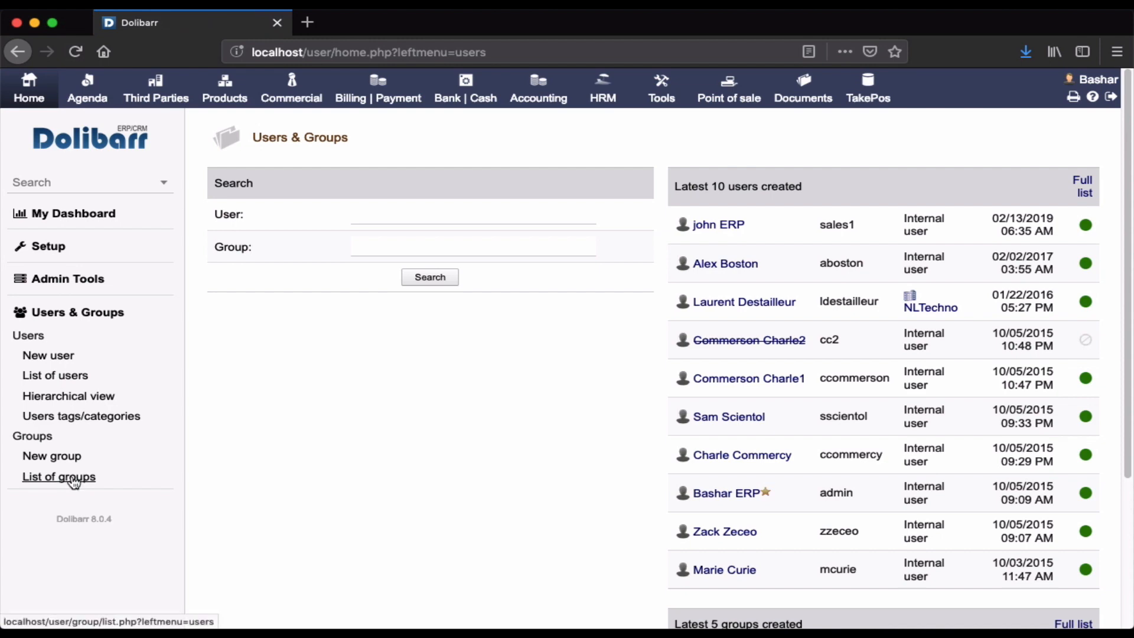
pyautogui.click(74, 480)
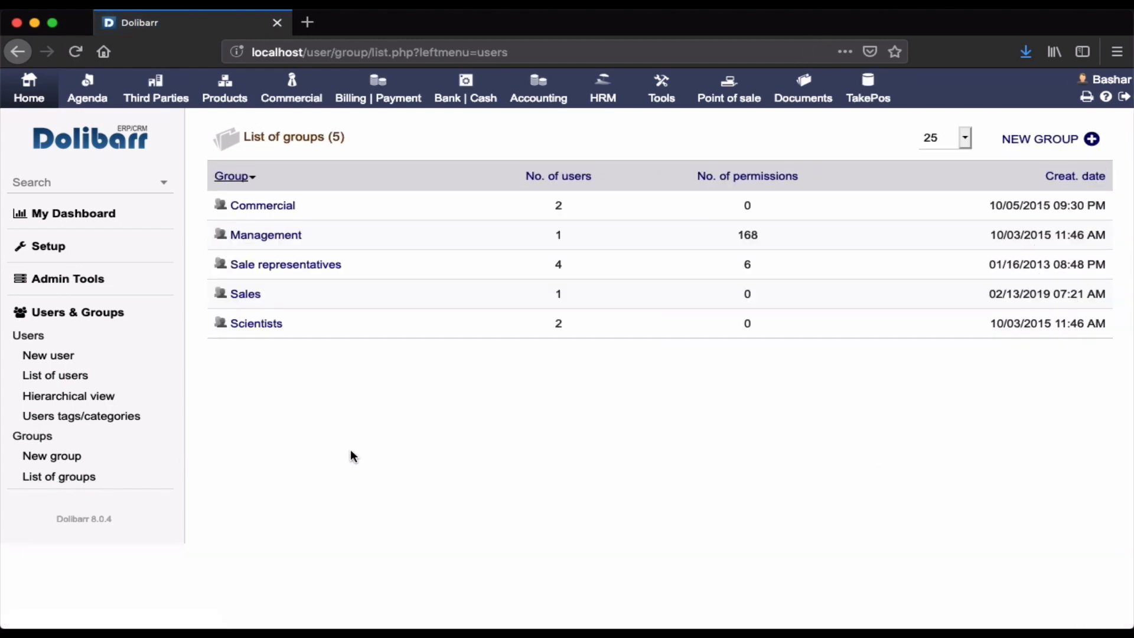
pyautogui.click(246, 296)
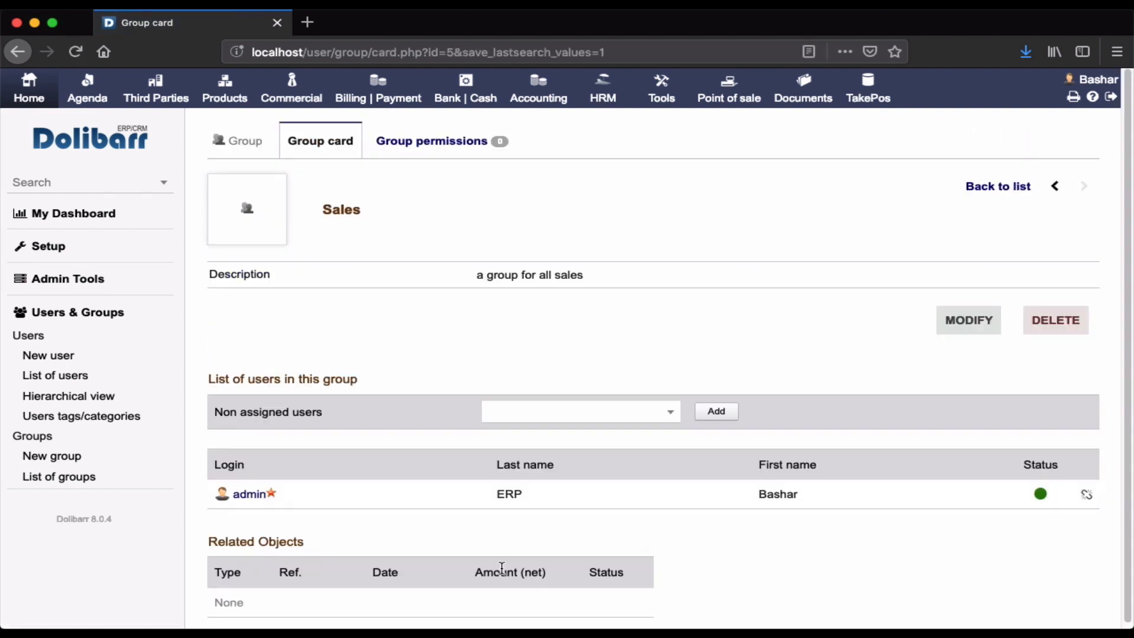
# Add the first named user among the non-assigned users to the Sales group
pyautogui.click(677, 420)
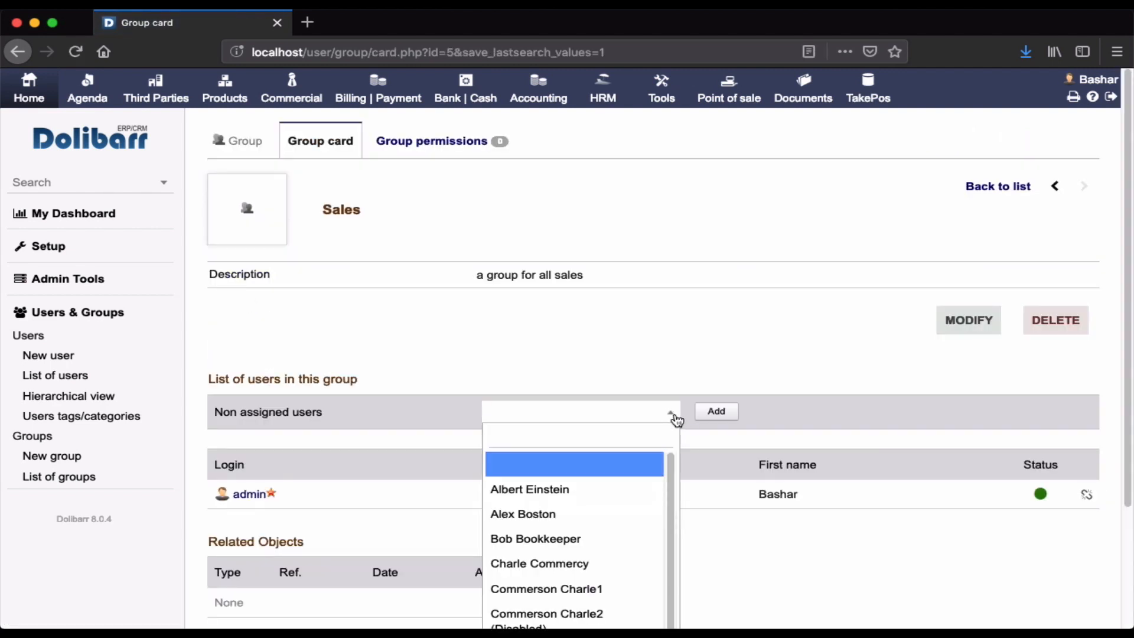
pyautogui.click(340, 387)
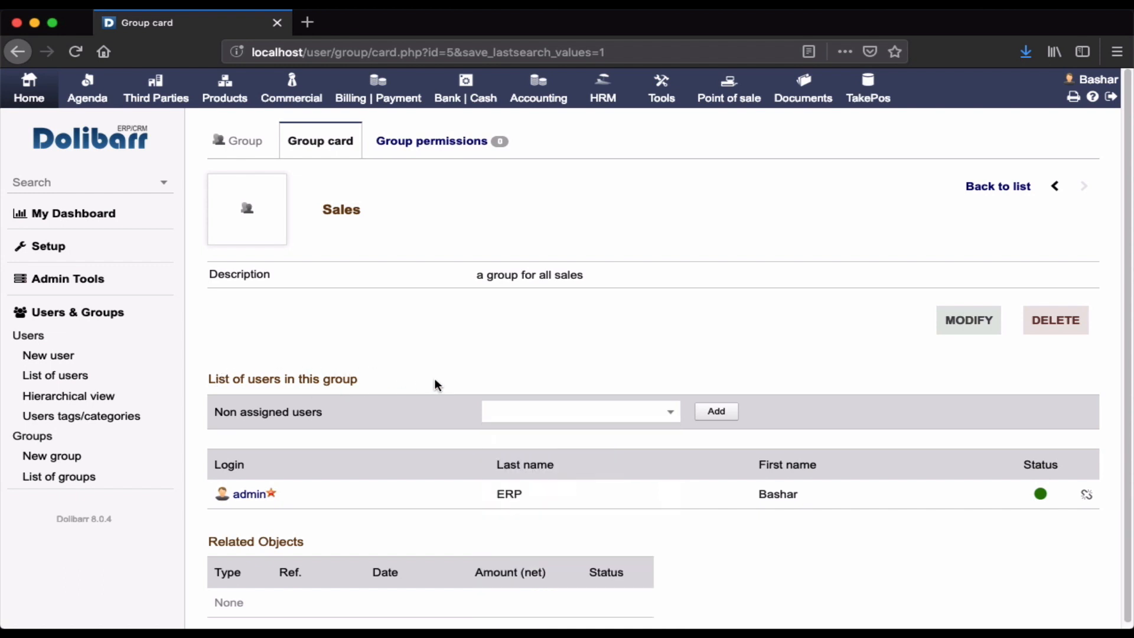
pyautogui.click(519, 411)
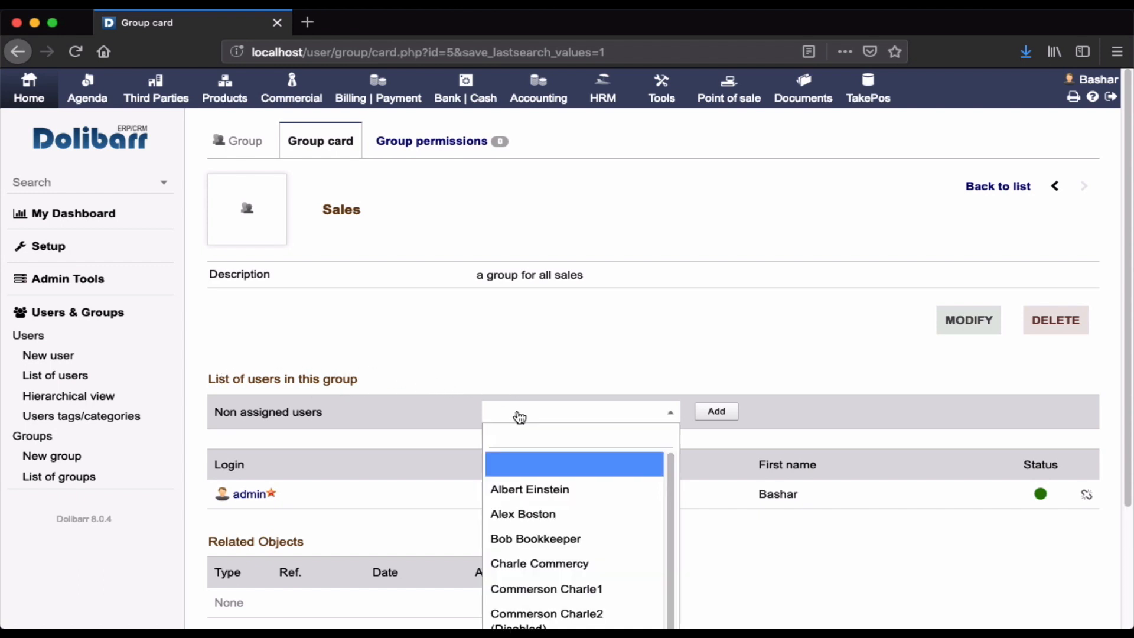
pyautogui.click(526, 488)
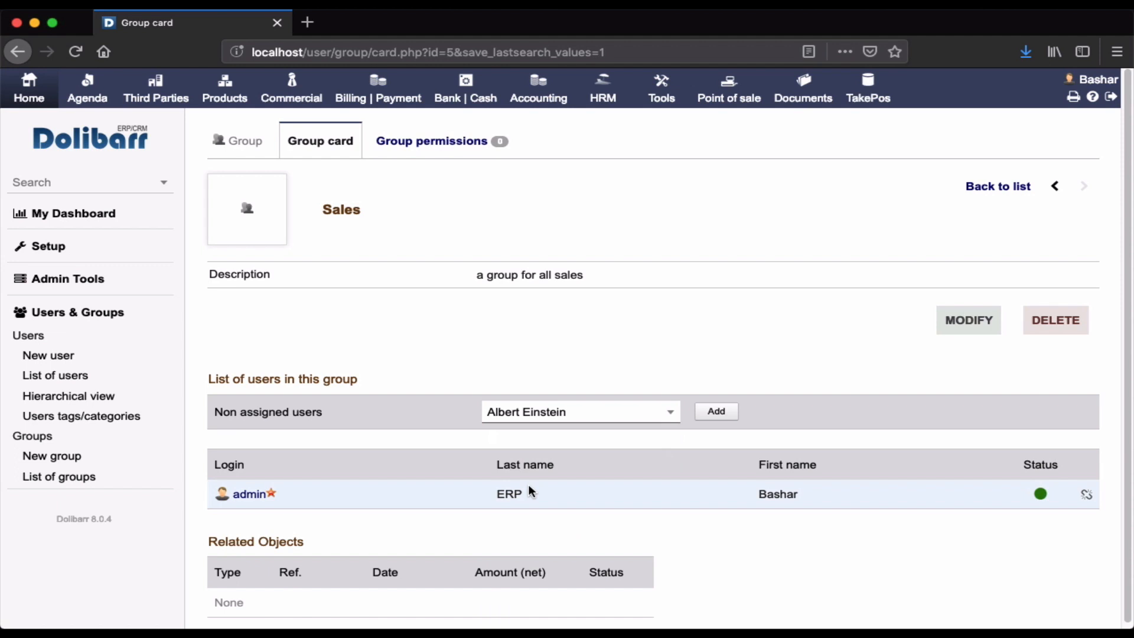
pyautogui.click(725, 418)
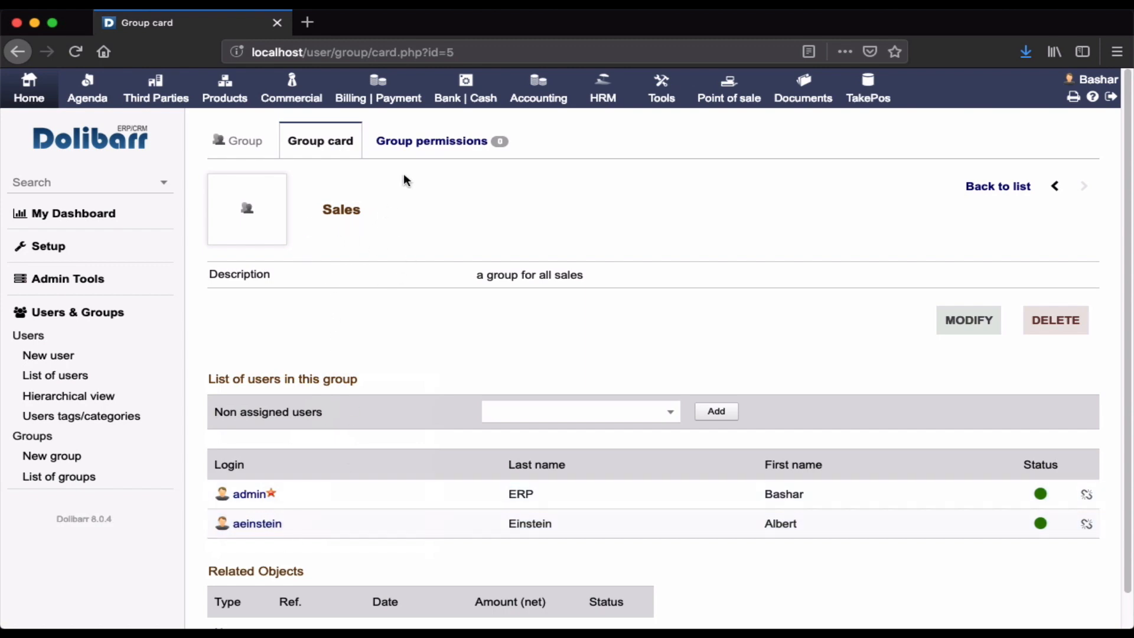
# Grant the Sales group all Events/Agenda permissions in its group permissions
pyautogui.click(436, 141)
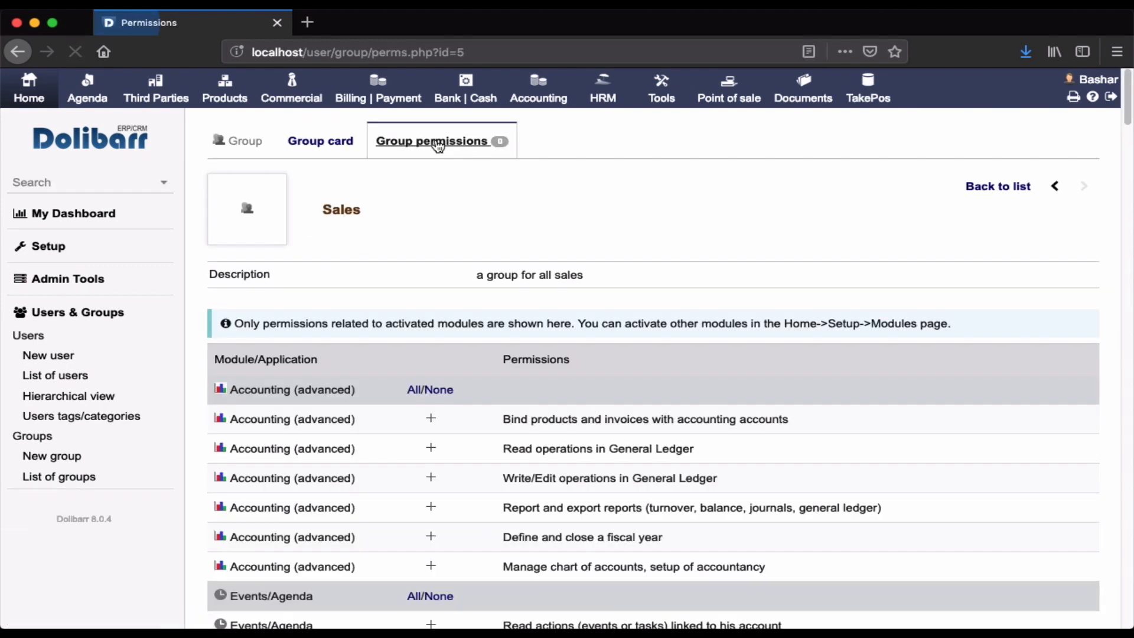
pyautogui.scroll(-5, 625, 458)
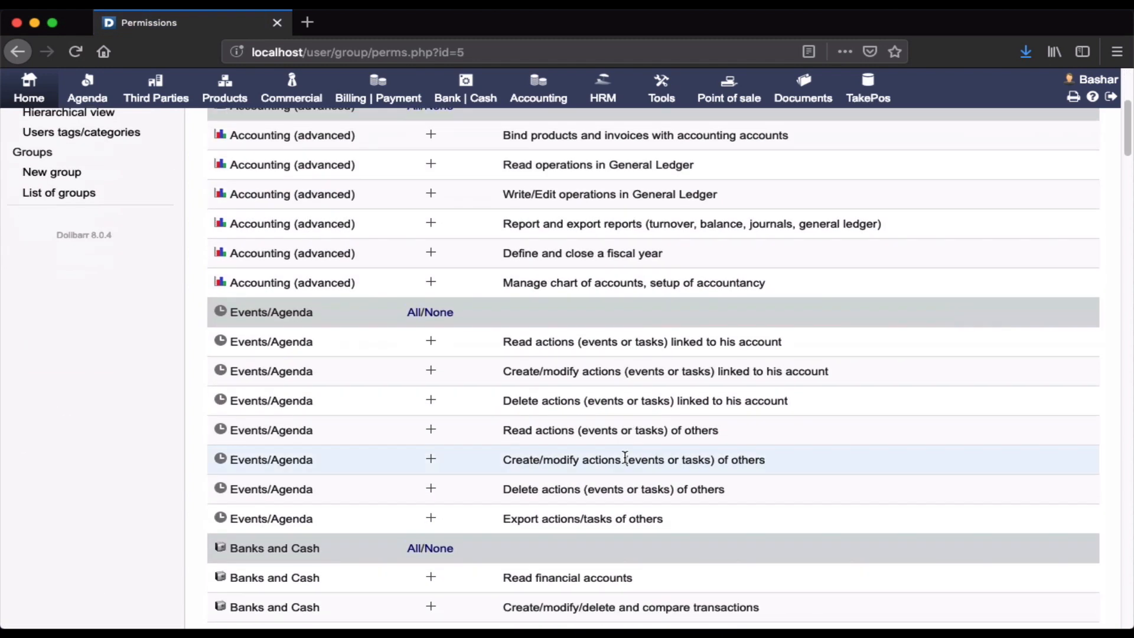
pyautogui.scroll(-1, 623, 455)
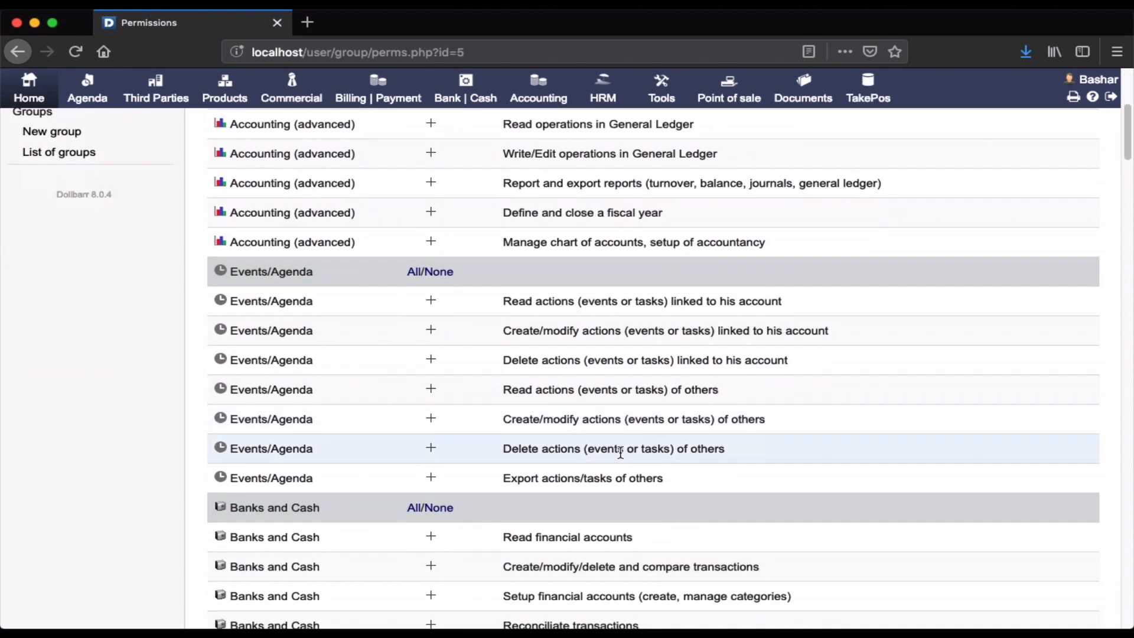
pyautogui.scroll(-2, 564, 488)
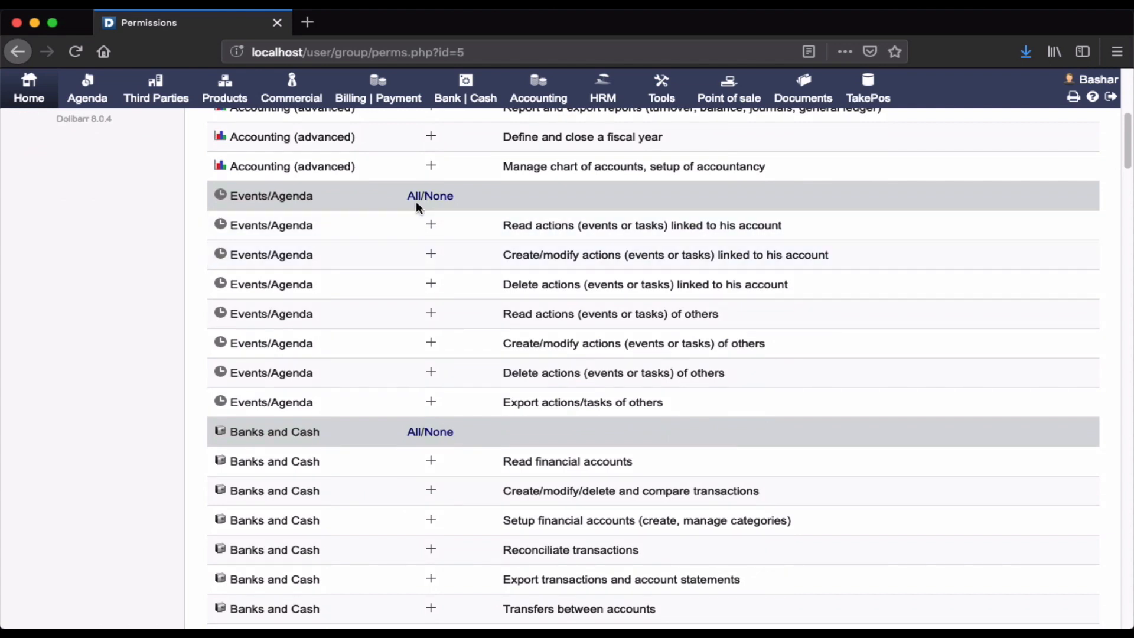
pyautogui.click(412, 198)
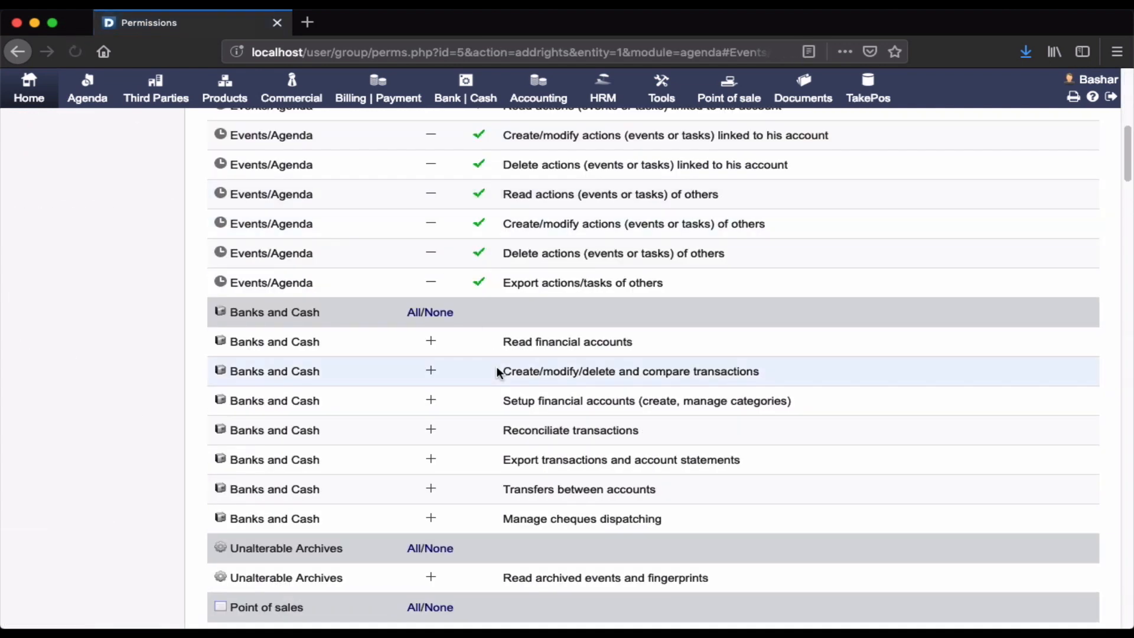
# Grant the Sales group all Tags/Categories permissions
pyautogui.scroll(-7, 496, 366)
pyautogui.scroll(-3, 497, 372)
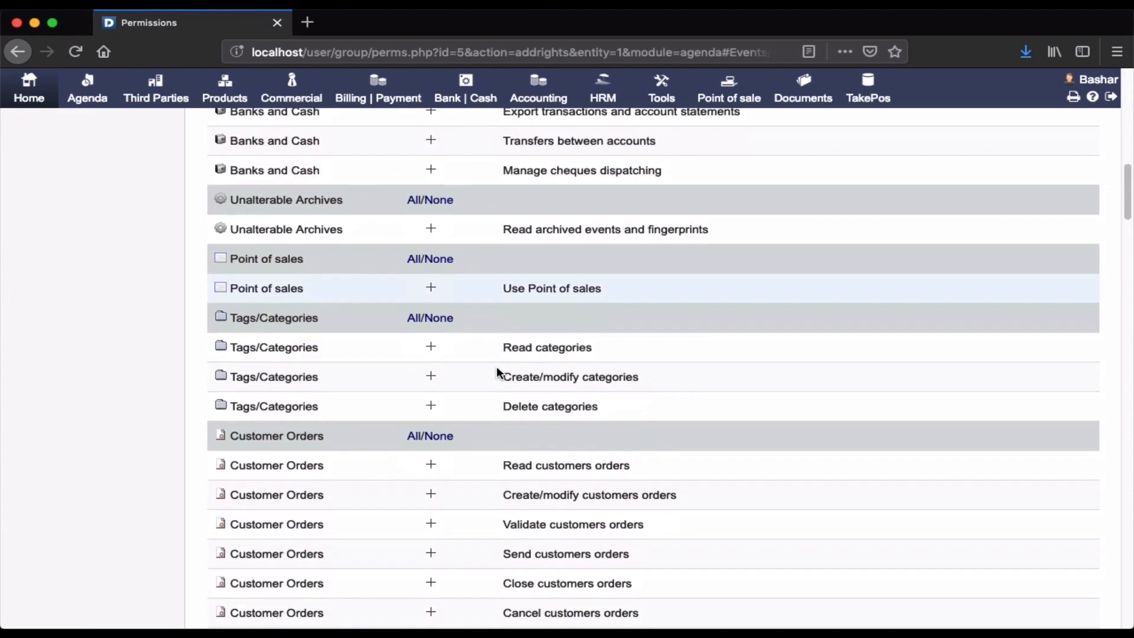
pyautogui.click(414, 304)
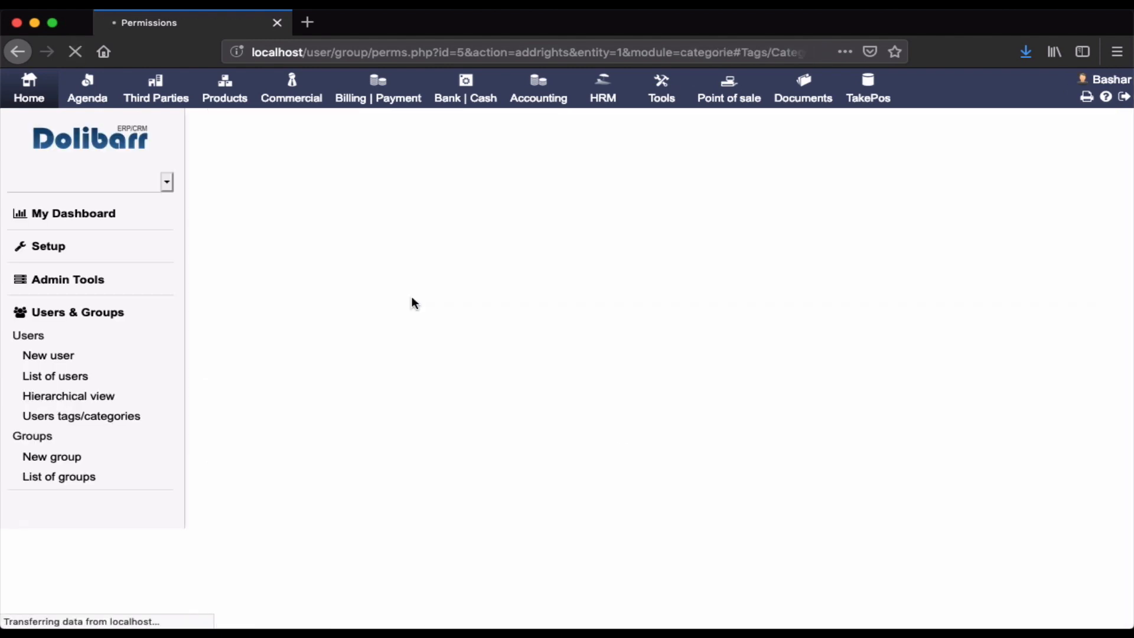
# Revoke the Delete categories permission from the Sales group under Tags/Categories
pyautogui.scroll(4, 501, 410)
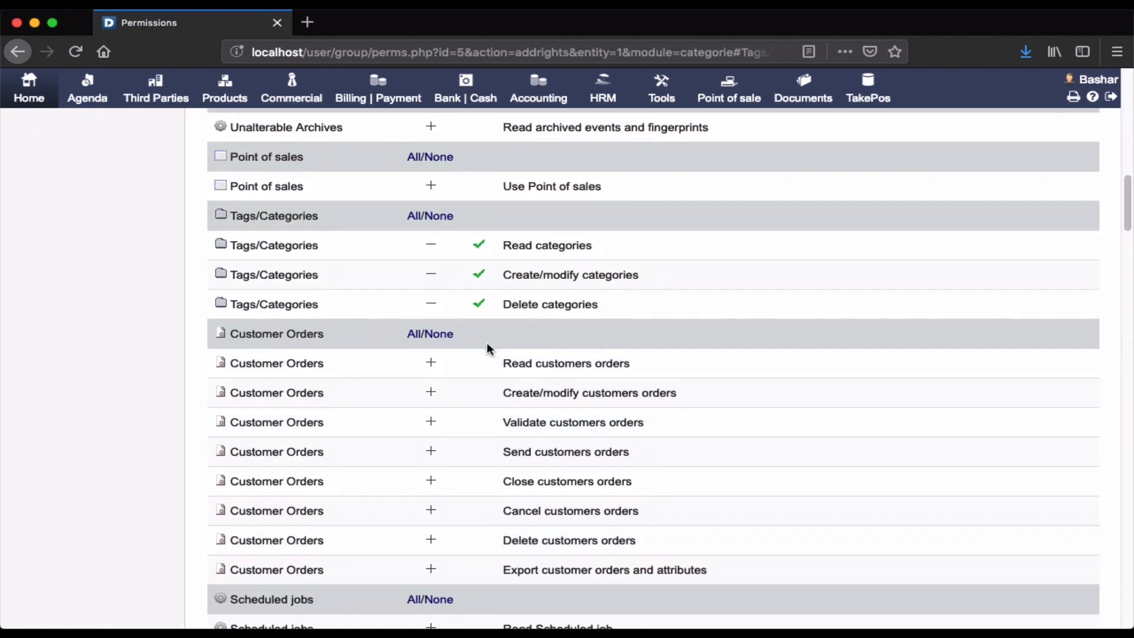
pyautogui.click(431, 309)
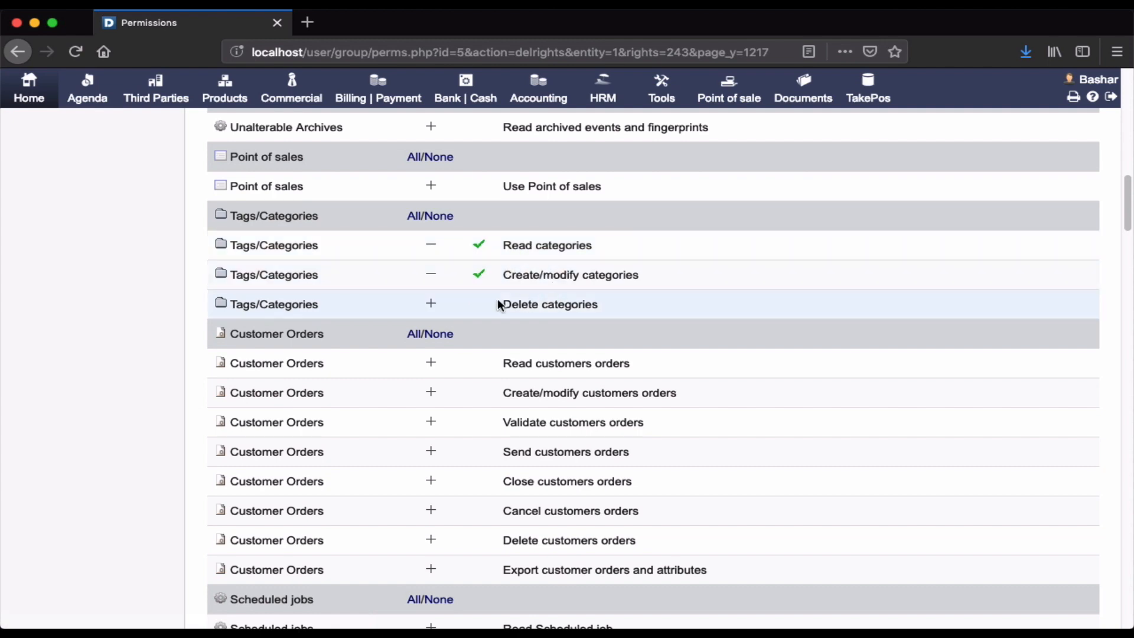
pyautogui.scroll(-3, 583, 365)
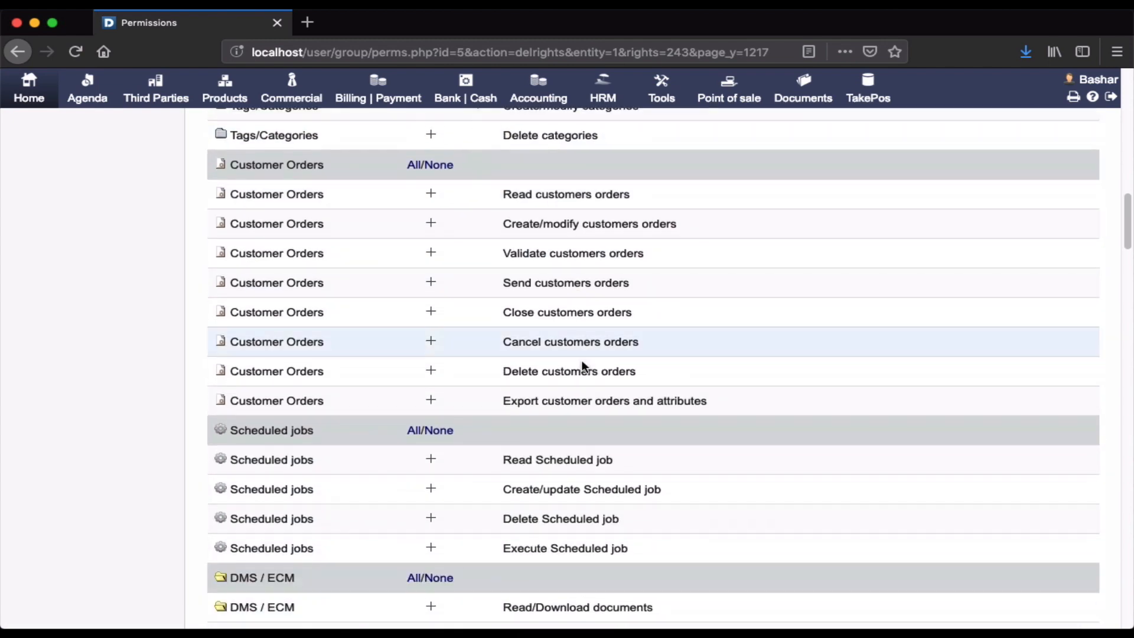
# Return to the Sales group's card and examine its list of users
pyautogui.scroll(13, 581, 360)
pyautogui.scroll(7, 581, 360)
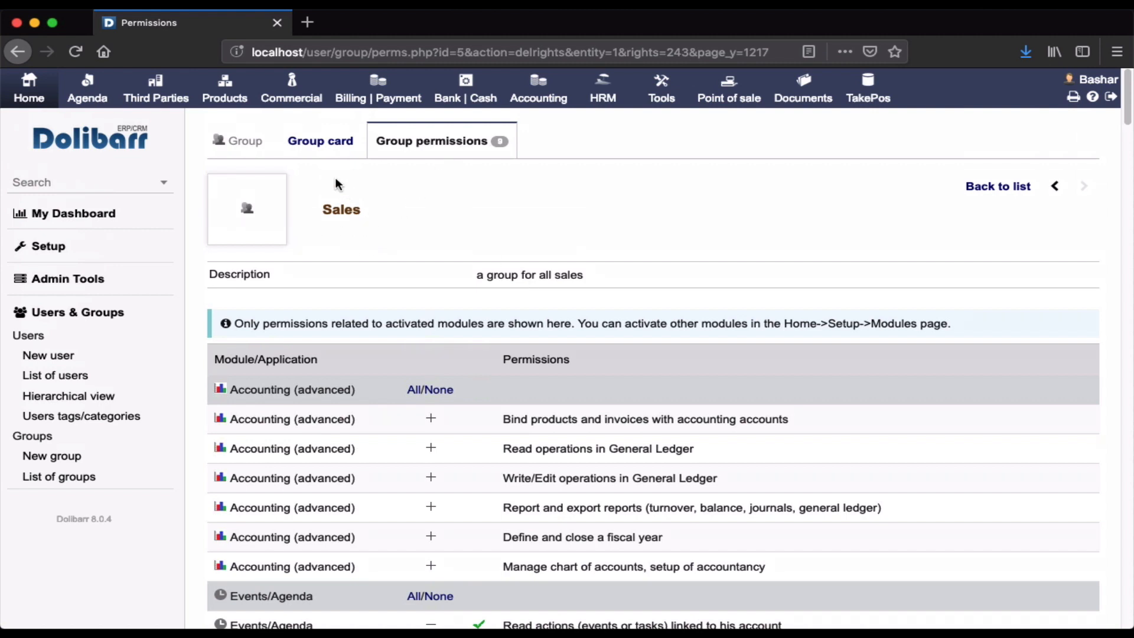
pyautogui.click(314, 143)
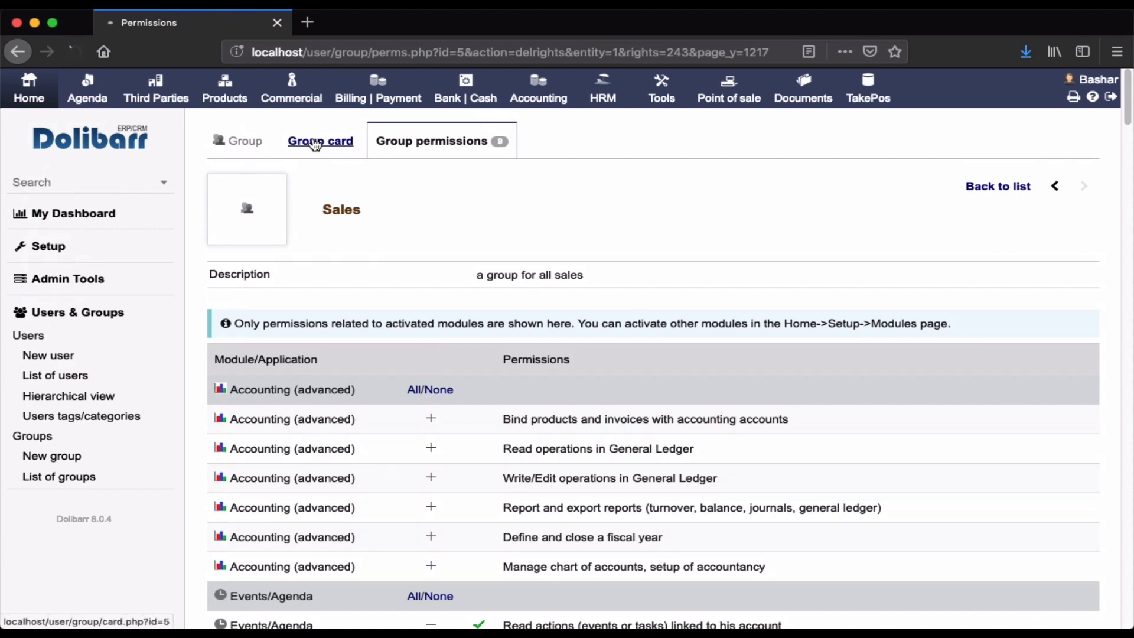
pyautogui.scroll(-1, 474, 405)
pyautogui.scroll(1, 474, 405)
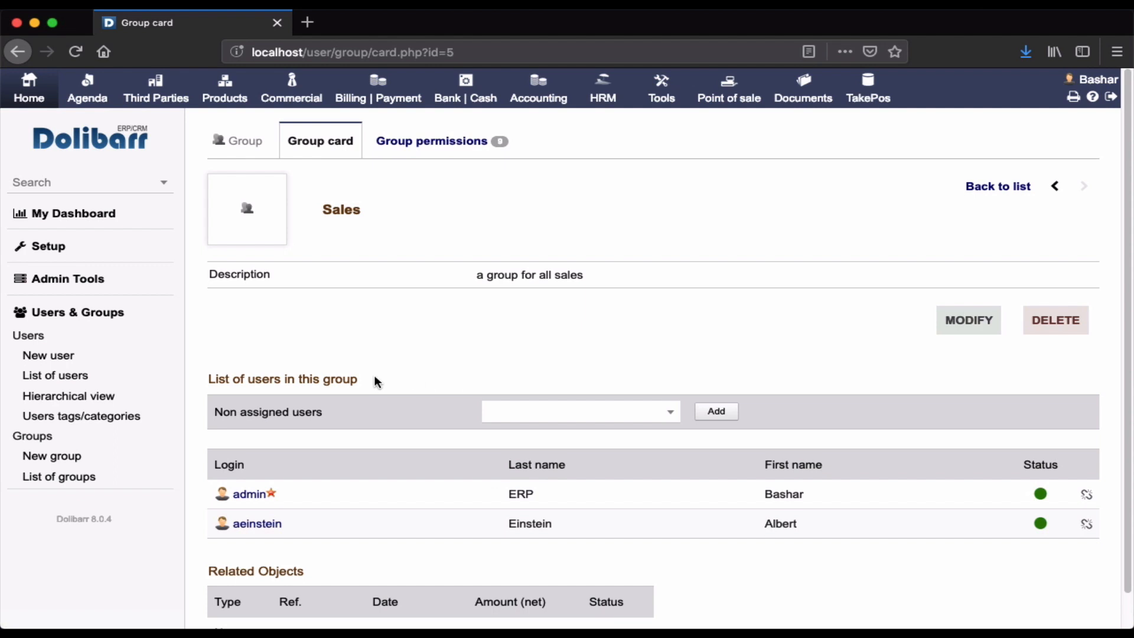
# Open the bookkeeper user's permissions from the list of users and grant all Accounting (advanced) permissions
pyautogui.click(82, 380)
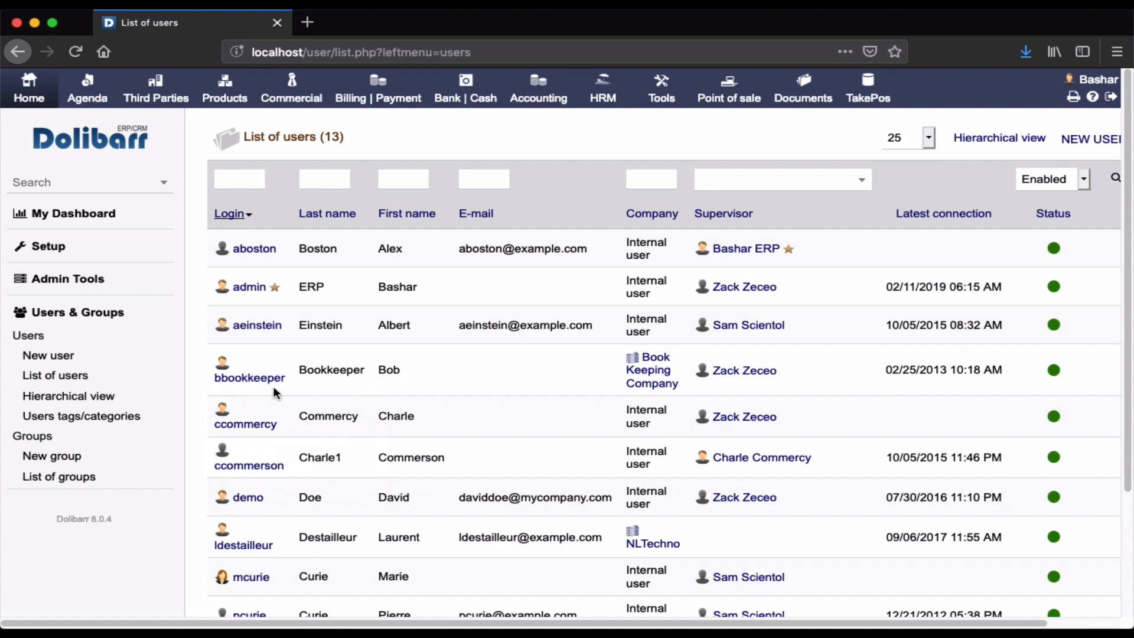
pyautogui.click(250, 379)
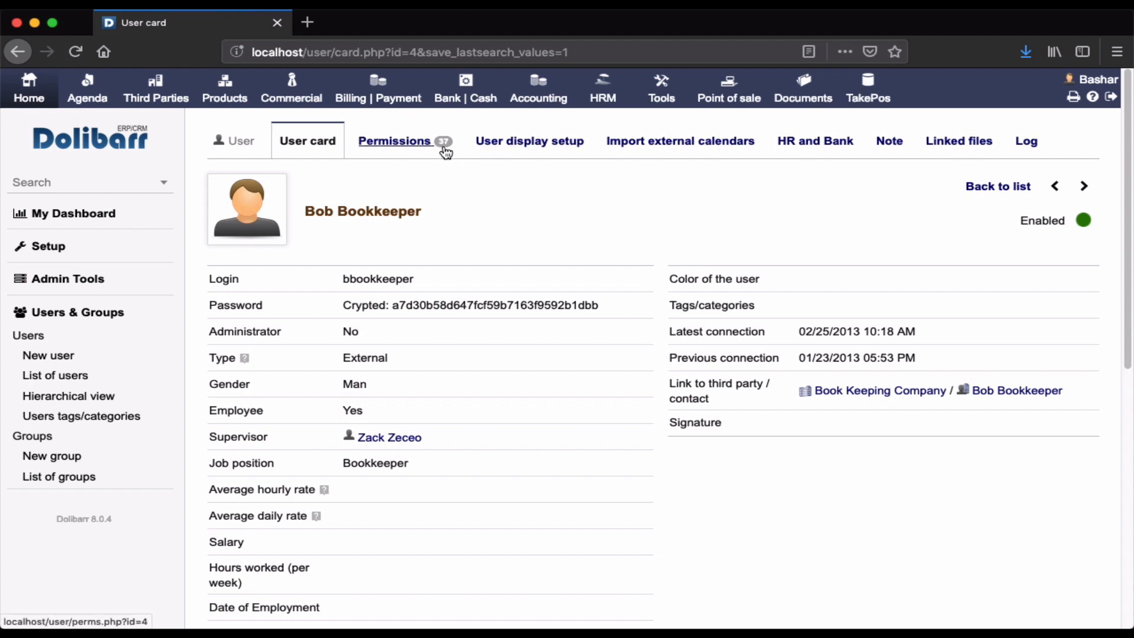
pyautogui.click(412, 144)
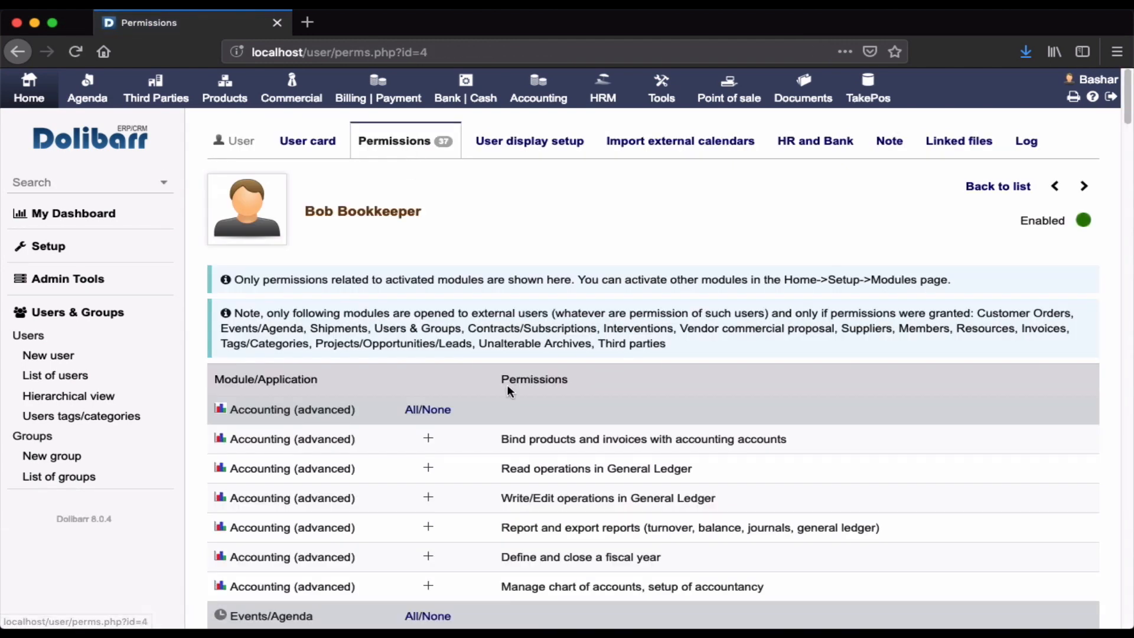
pyautogui.scroll(-1, 508, 392)
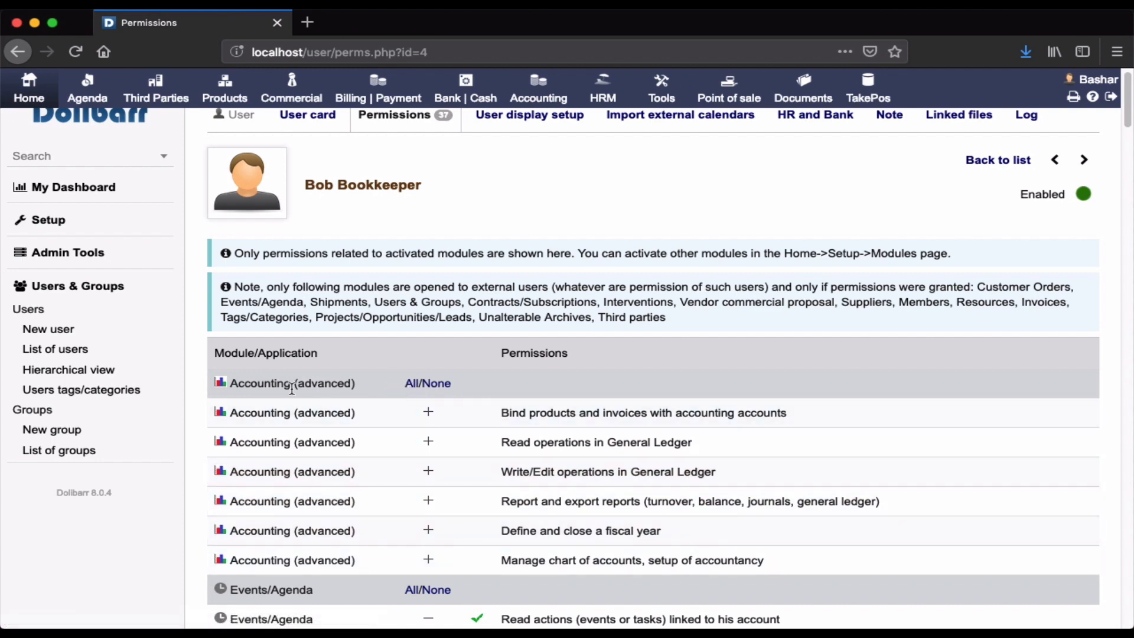
pyautogui.click(406, 384)
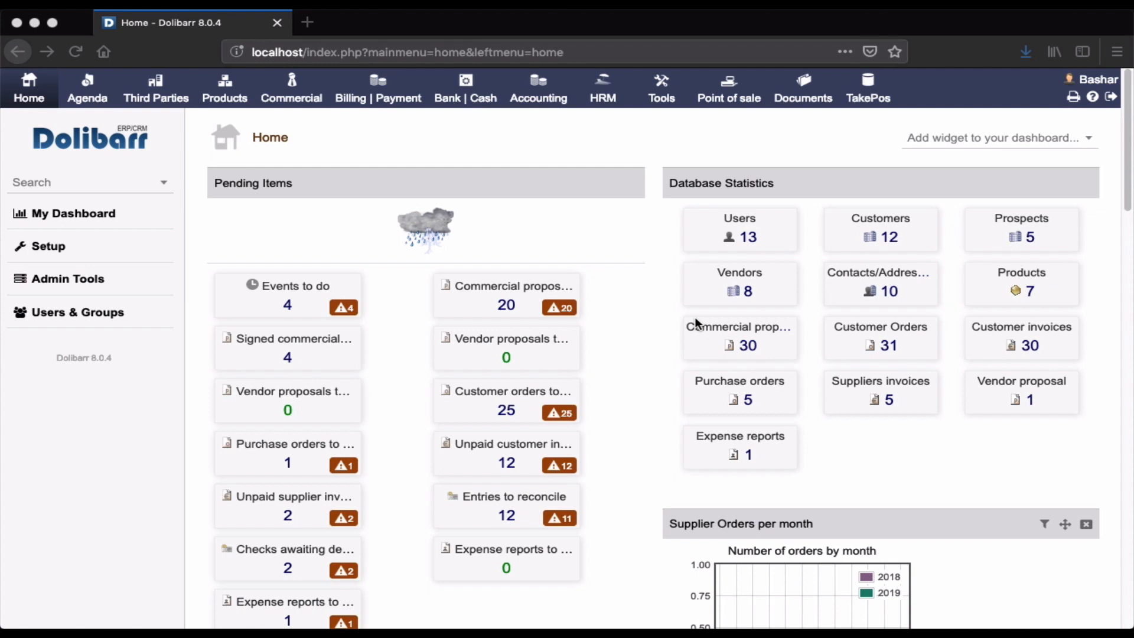
# Start a new user under Users & Groups and fill in the last name, first name and login
pyautogui.click(103, 317)
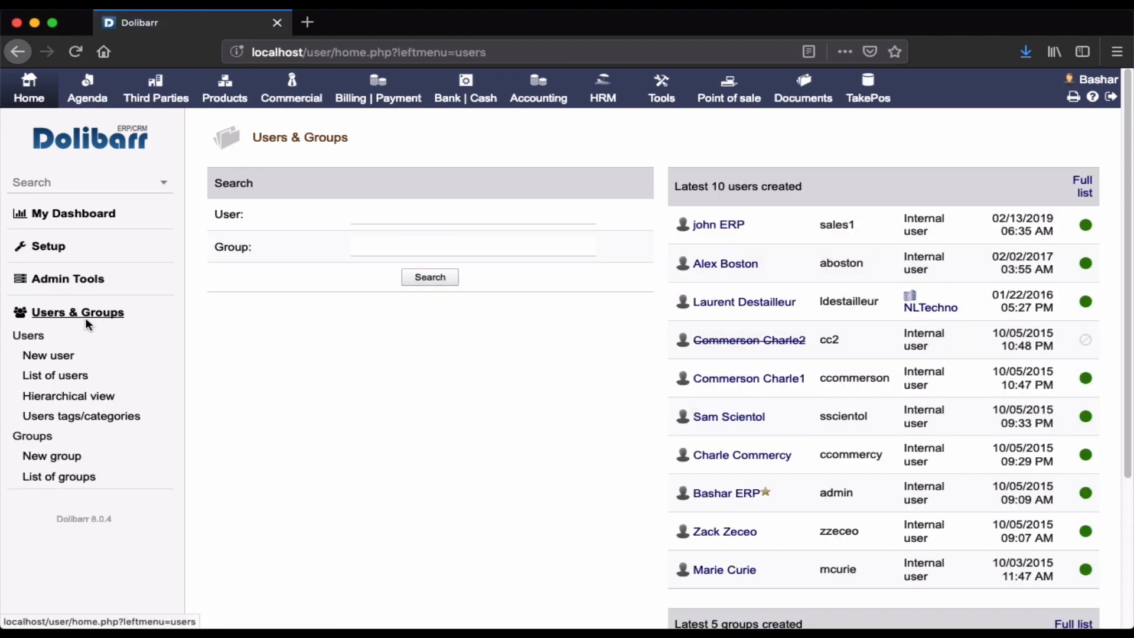
pyautogui.click(39, 357)
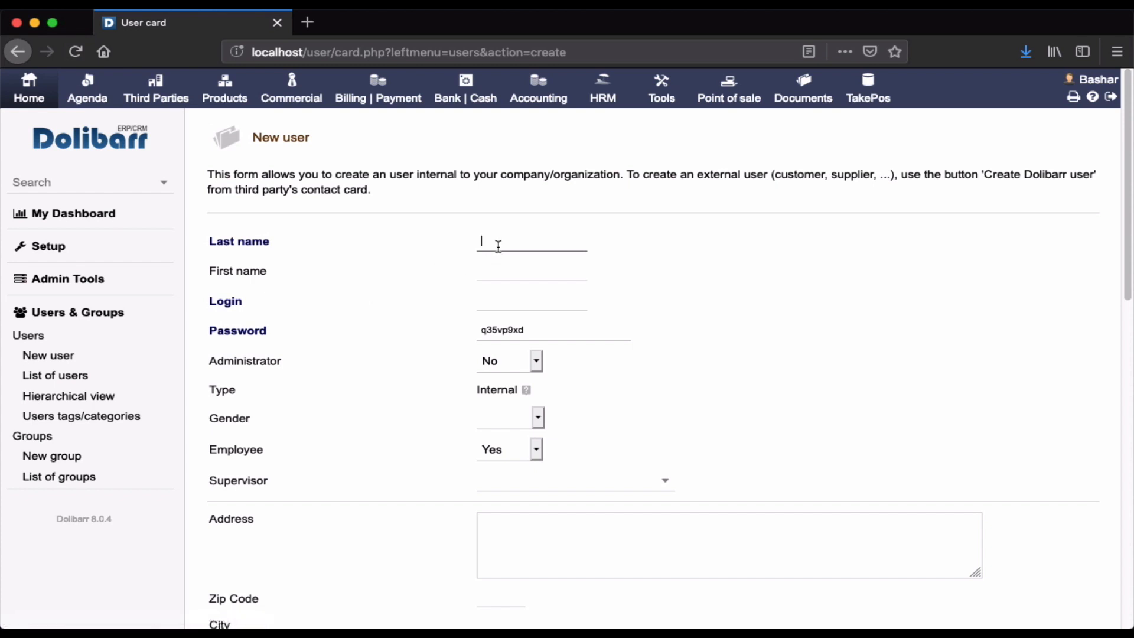
pyautogui.write('erp')
pyautogui.press('Tab')
pyautogui.write('er')
pyautogui.click(509, 300)
pyautogui.write('er')
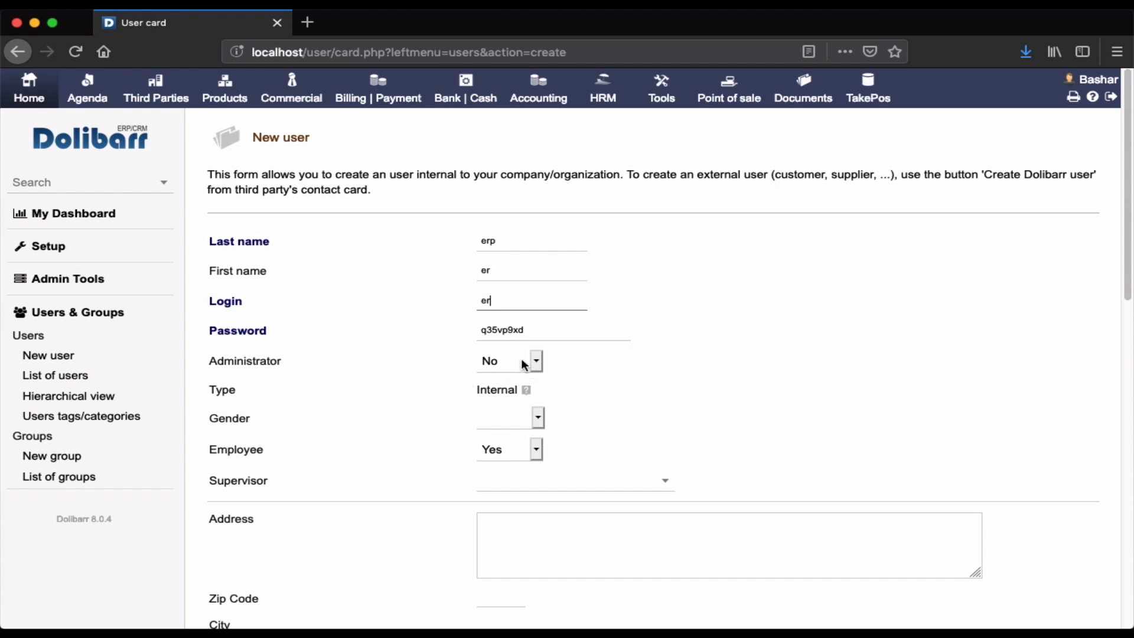
# Set the new user's gender to Man and create the user
pyautogui.click(538, 417)
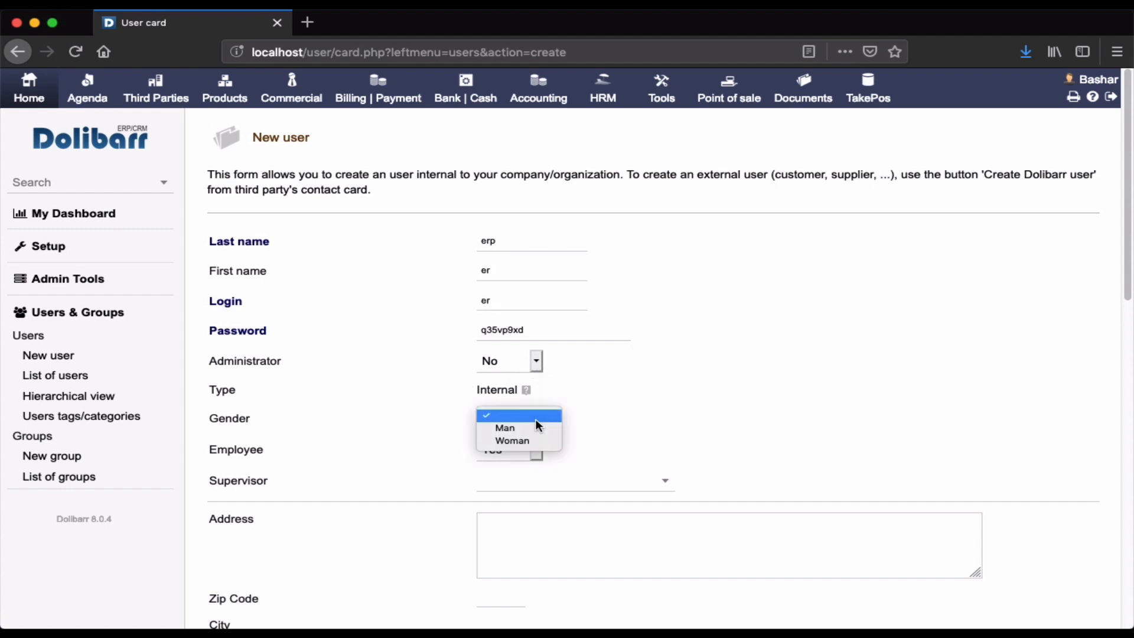
pyautogui.click(527, 427)
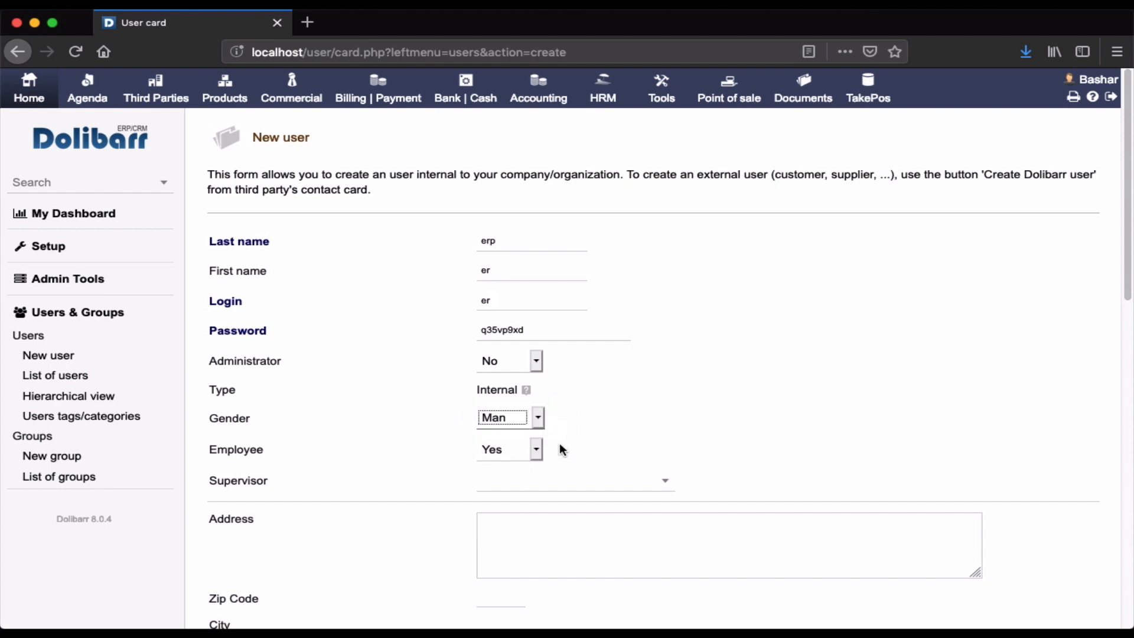
pyautogui.scroll(-3, 560, 450)
pyautogui.scroll(-4, 548, 390)
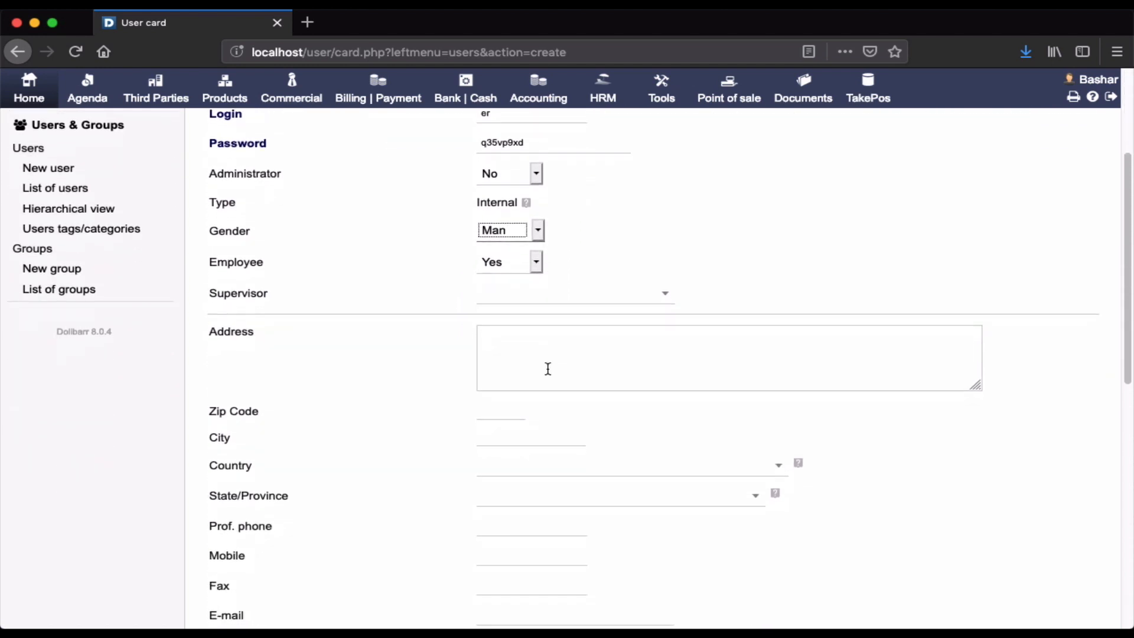
pyautogui.scroll(-10, 547, 369)
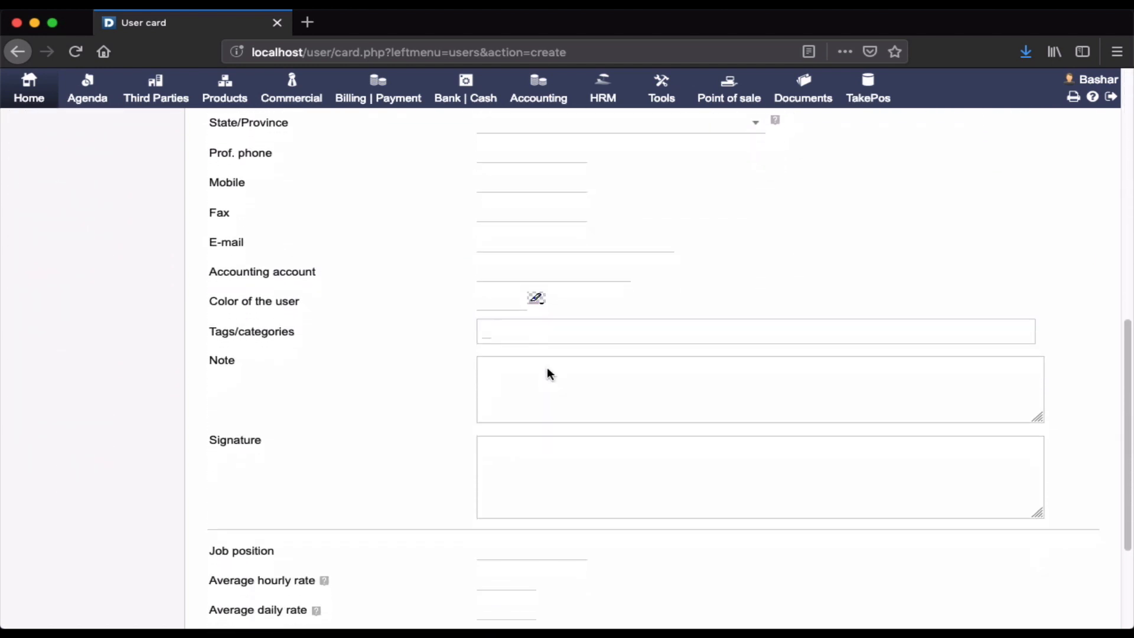
pyautogui.scroll(-5, 550, 374)
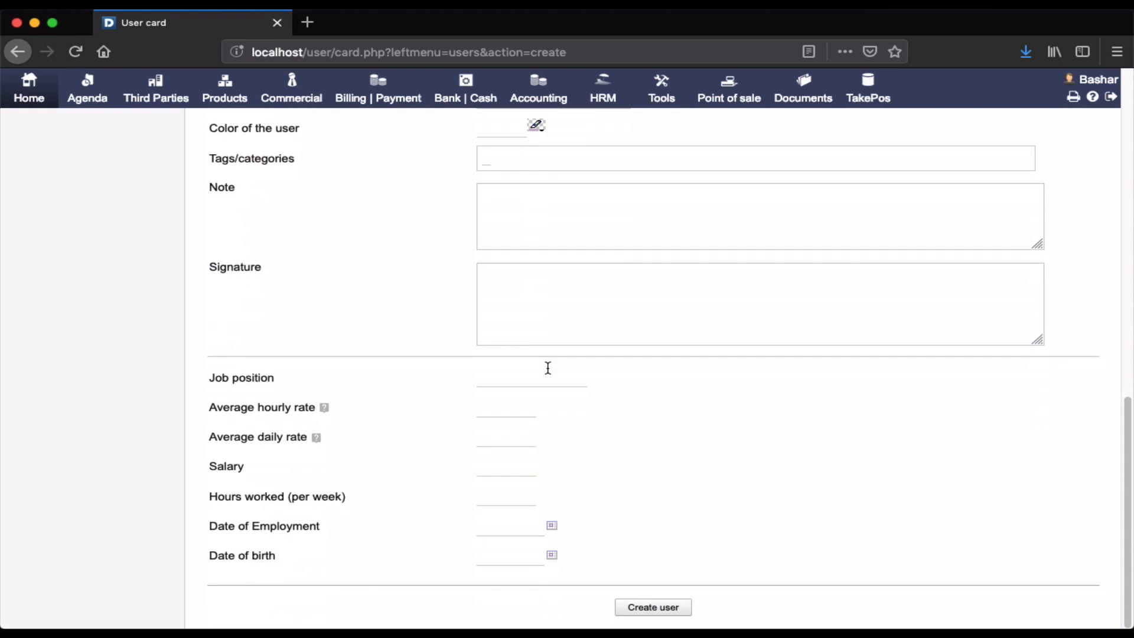
pyautogui.click(644, 615)
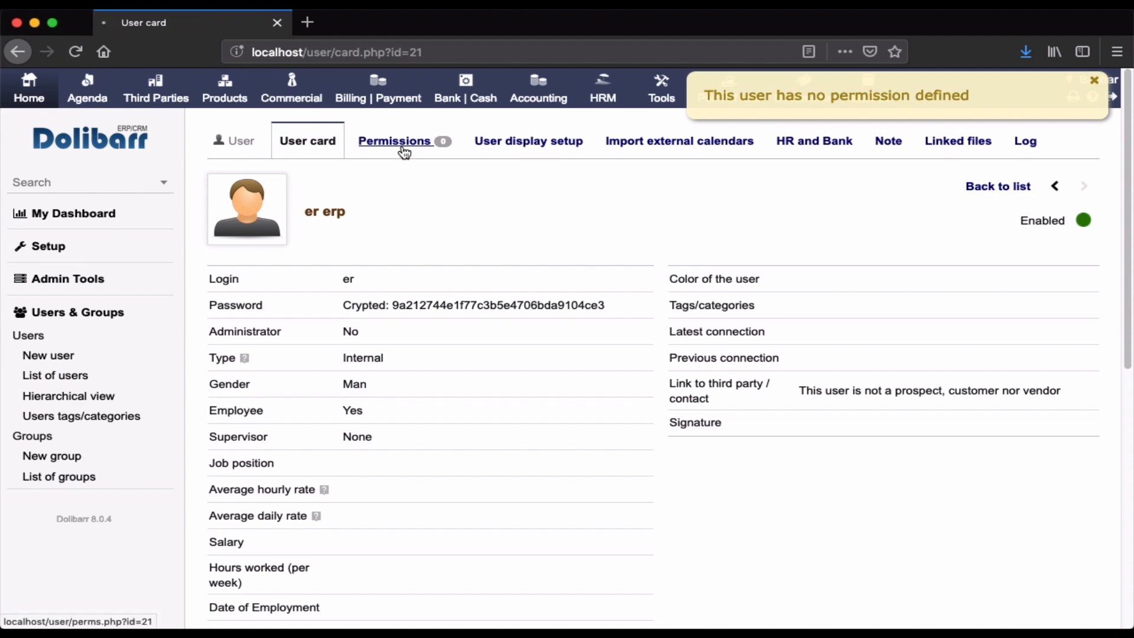
# Grant the newly created user all Accounting (advanced) and Events/Agenda permissions
pyautogui.click(404, 153)
pyautogui.scroll(-5, 526, 312)
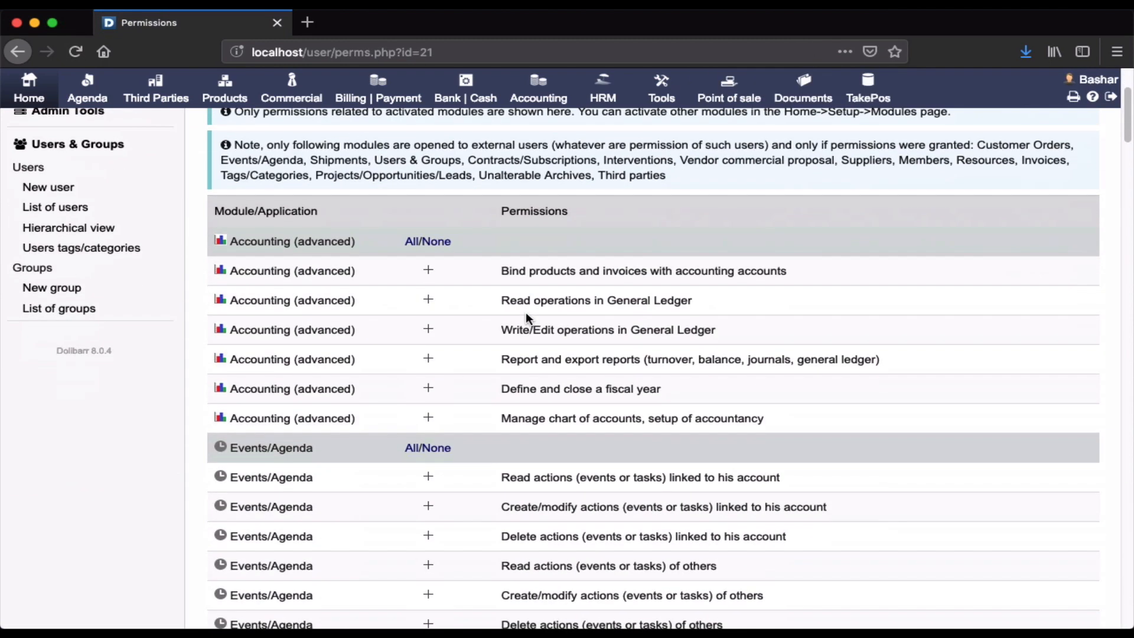
pyautogui.click(414, 243)
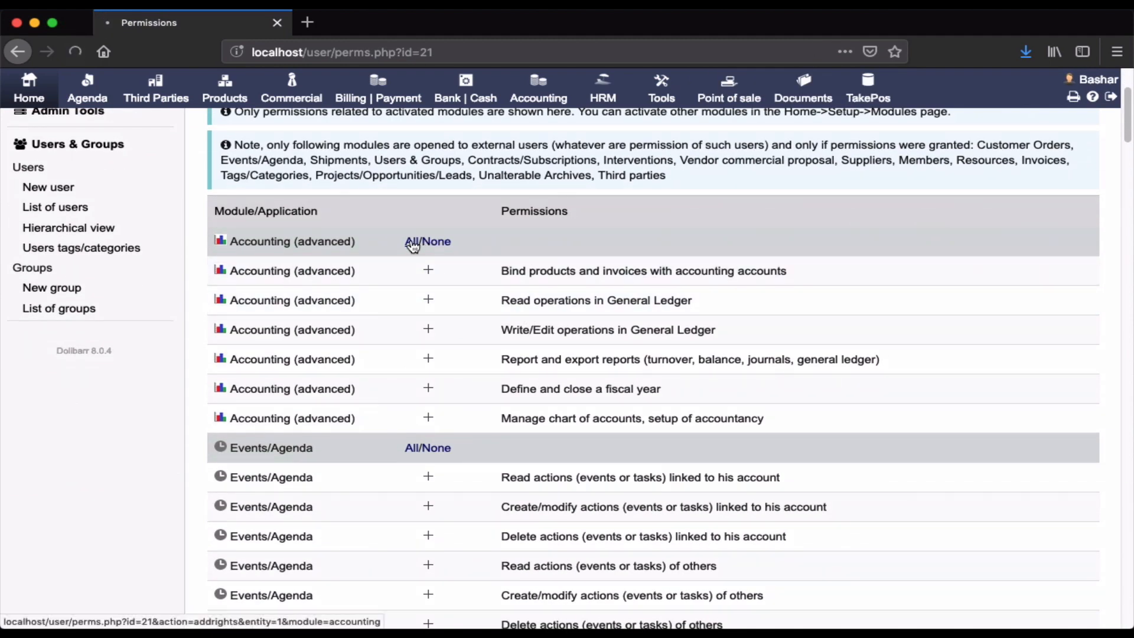
pyautogui.scroll(-3, 458, 328)
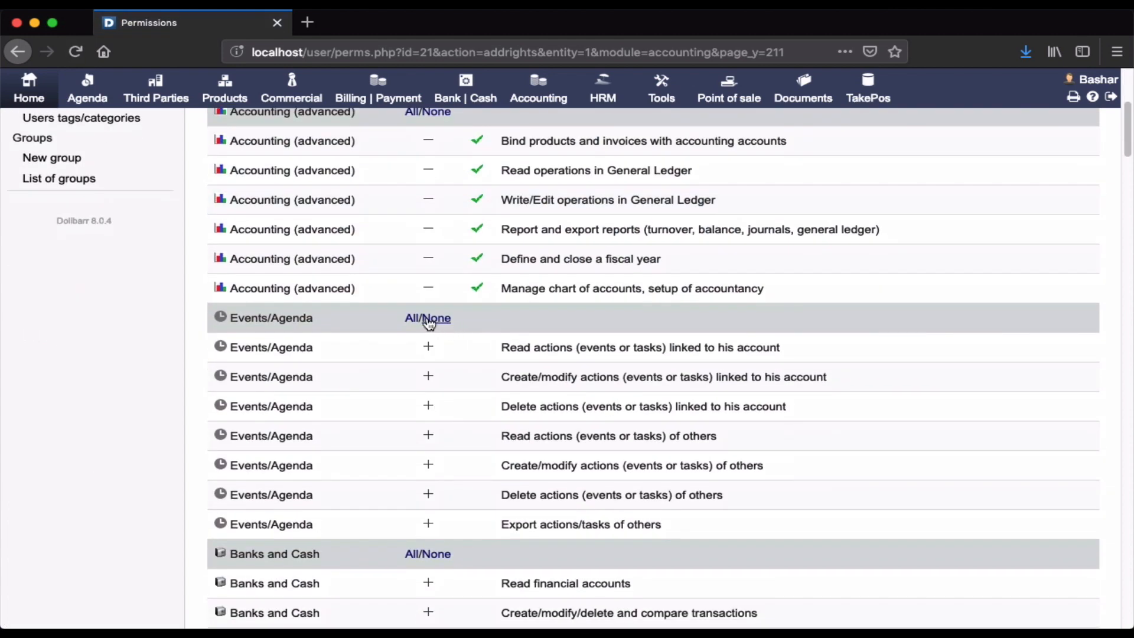
pyautogui.click(427, 319)
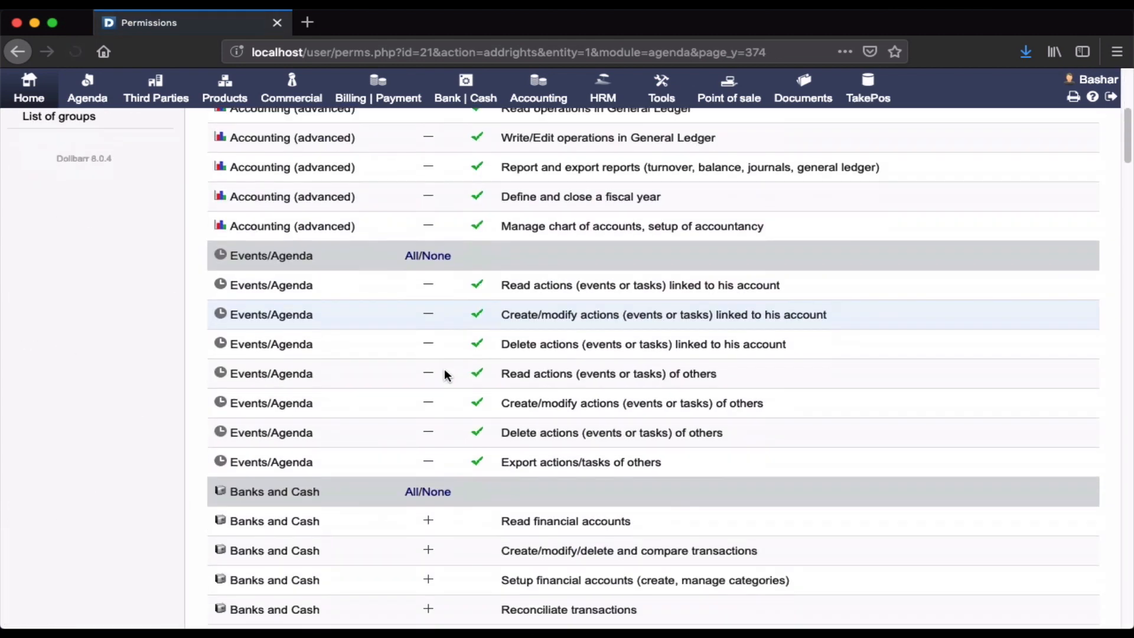
# Grant the newly created user all Banks and Cash and Unalterable Archives permissions
pyautogui.scroll(-3, 444, 374)
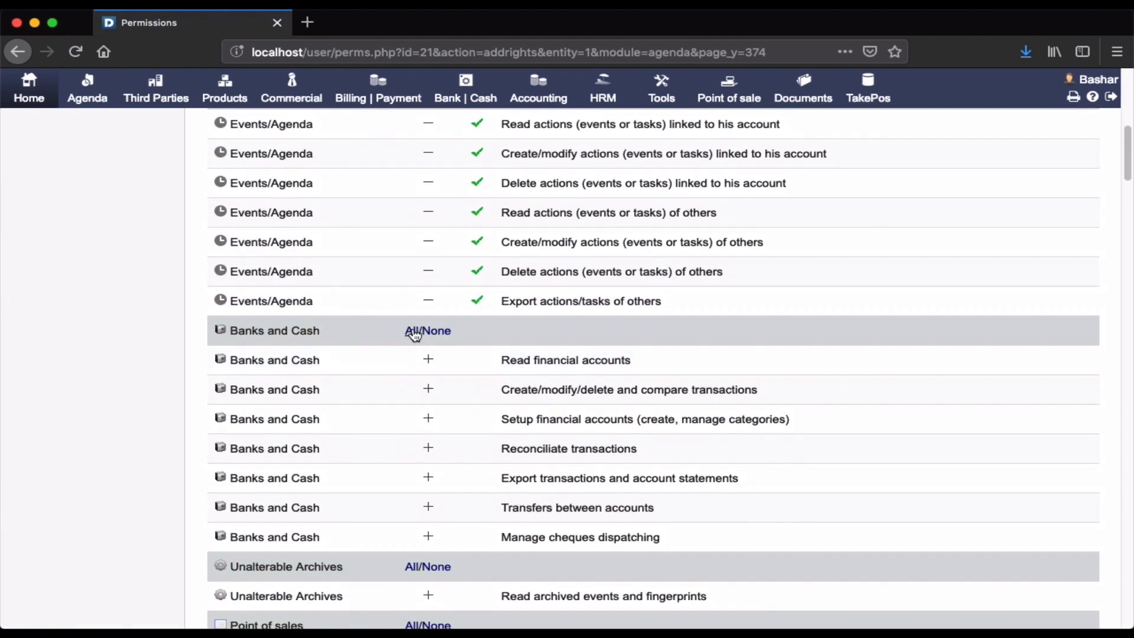
pyautogui.click(415, 332)
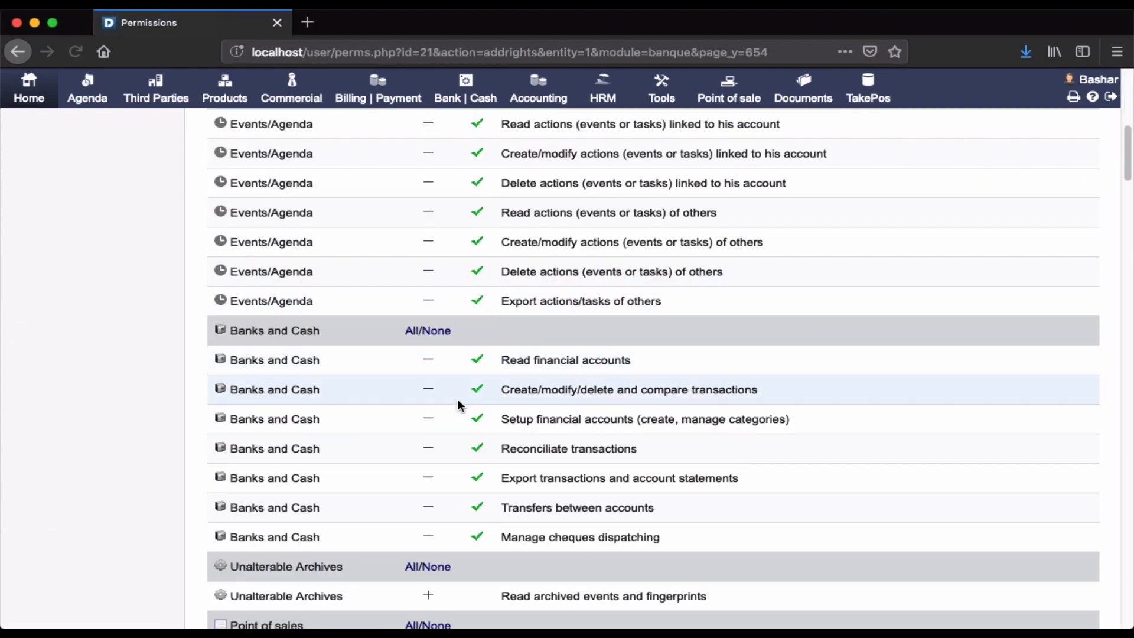
pyautogui.scroll(-3, 458, 402)
pyautogui.click(413, 391)
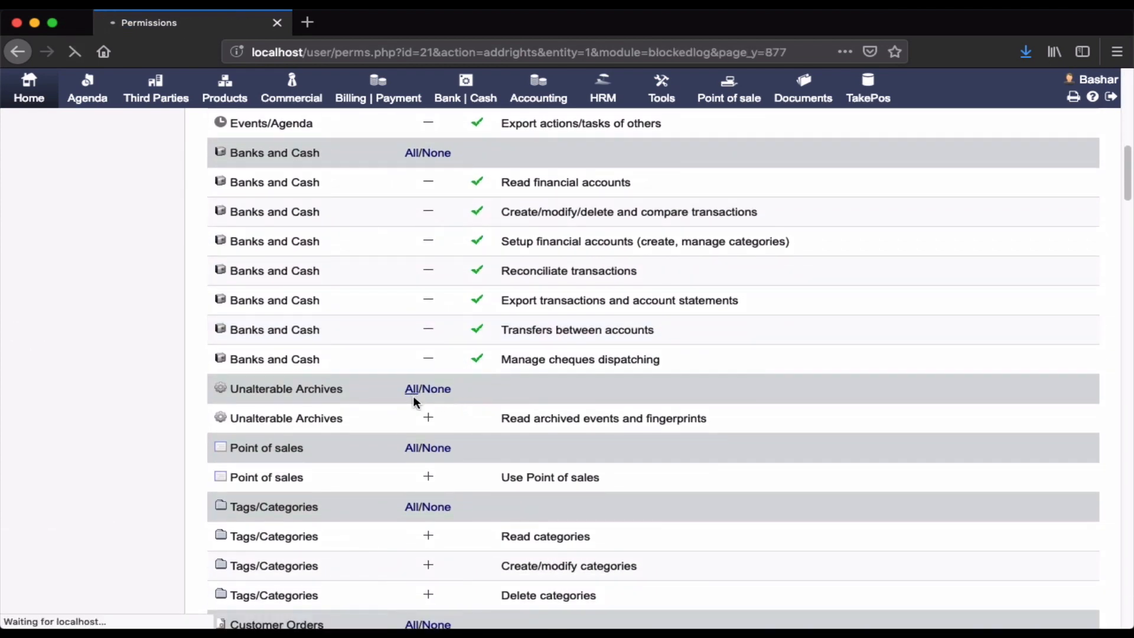
pyautogui.scroll(-10, 442, 448)
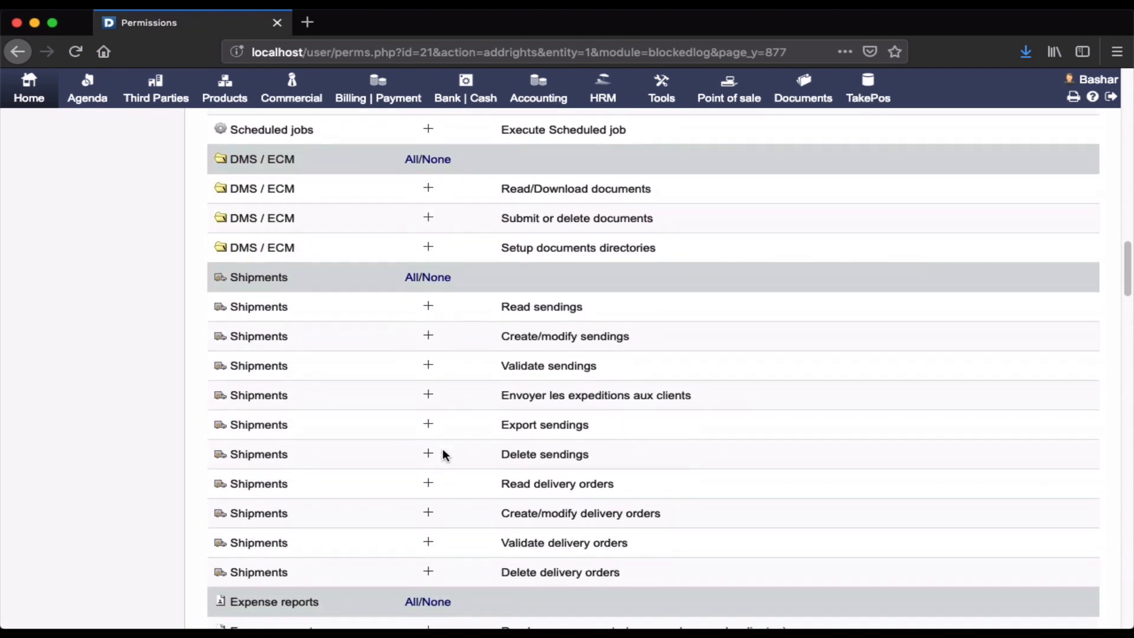
pyautogui.scroll(-6, 442, 449)
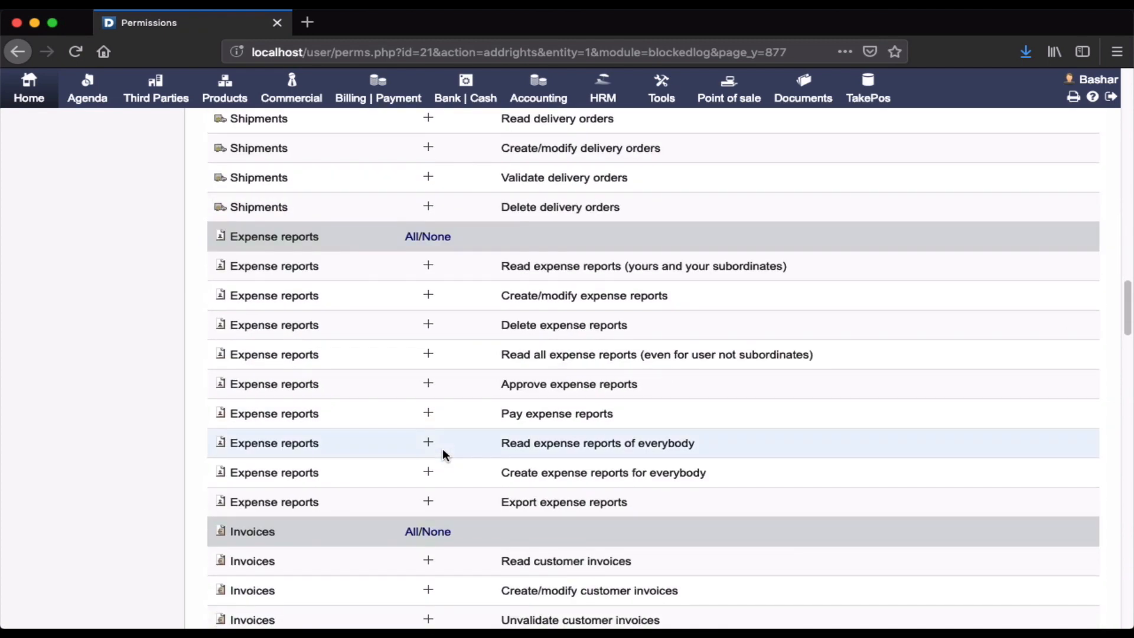
pyautogui.scroll(7, 442, 452)
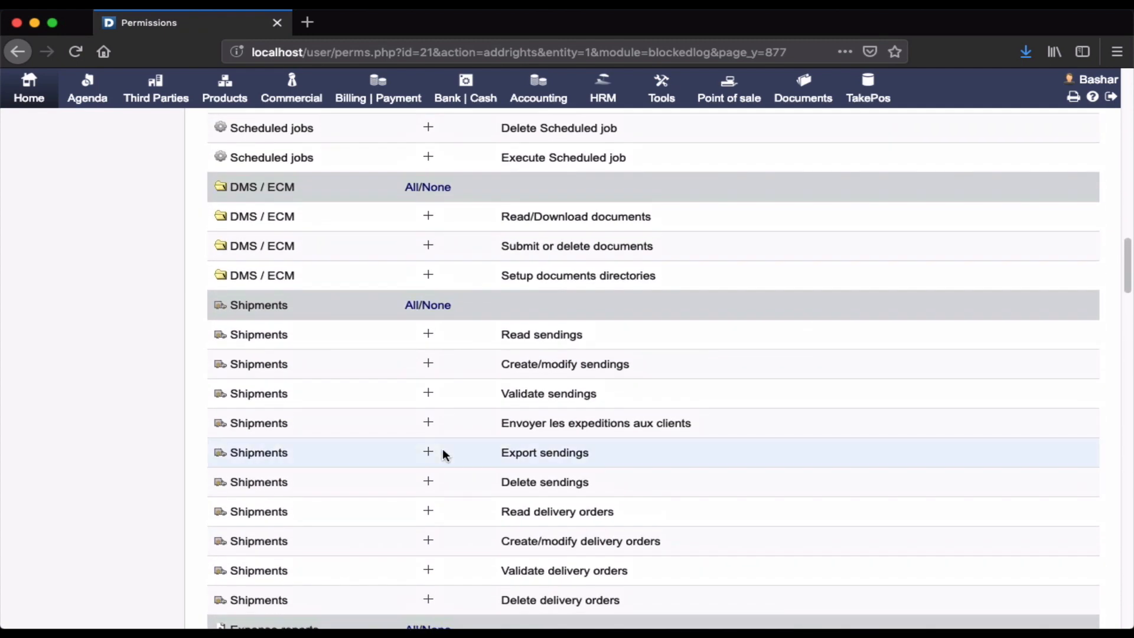
pyautogui.scroll(12, 443, 452)
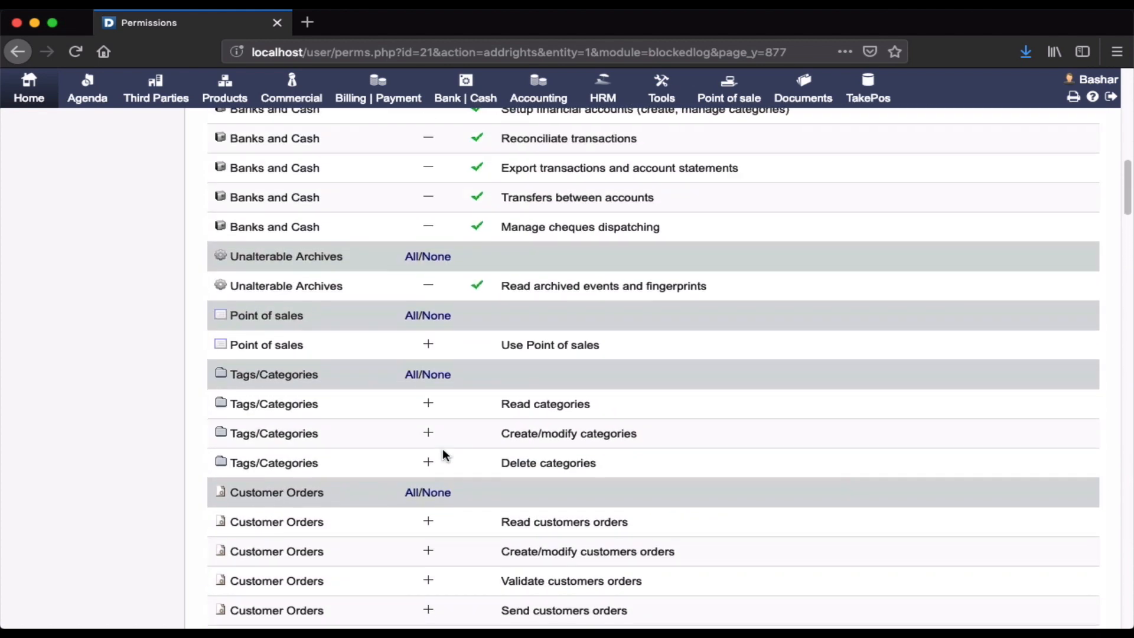
pyautogui.scroll(10, 442, 449)
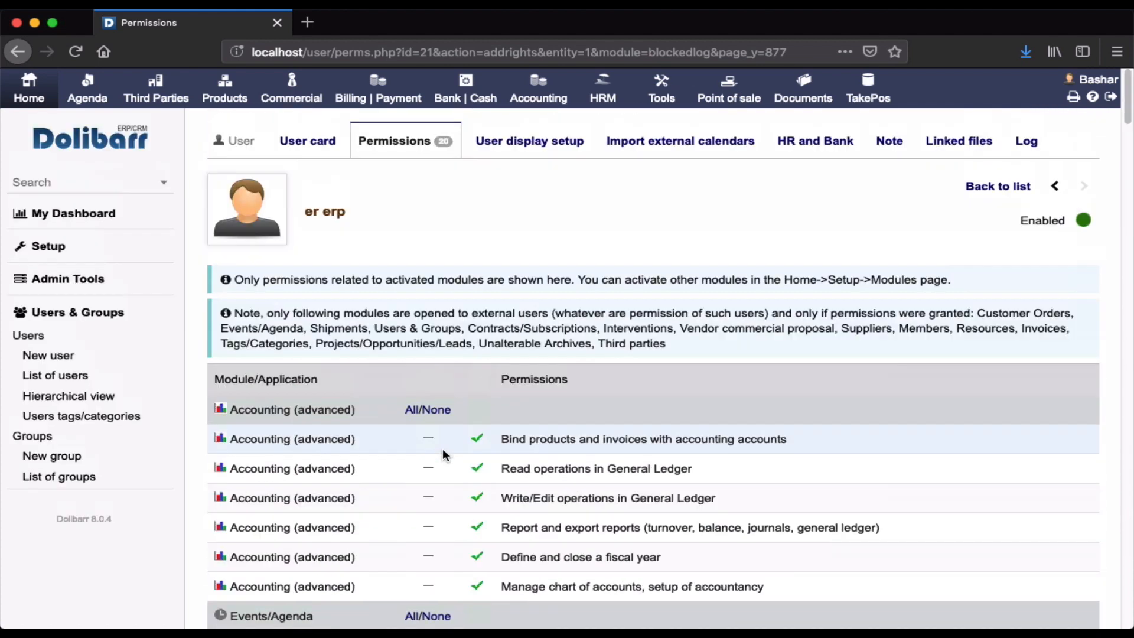